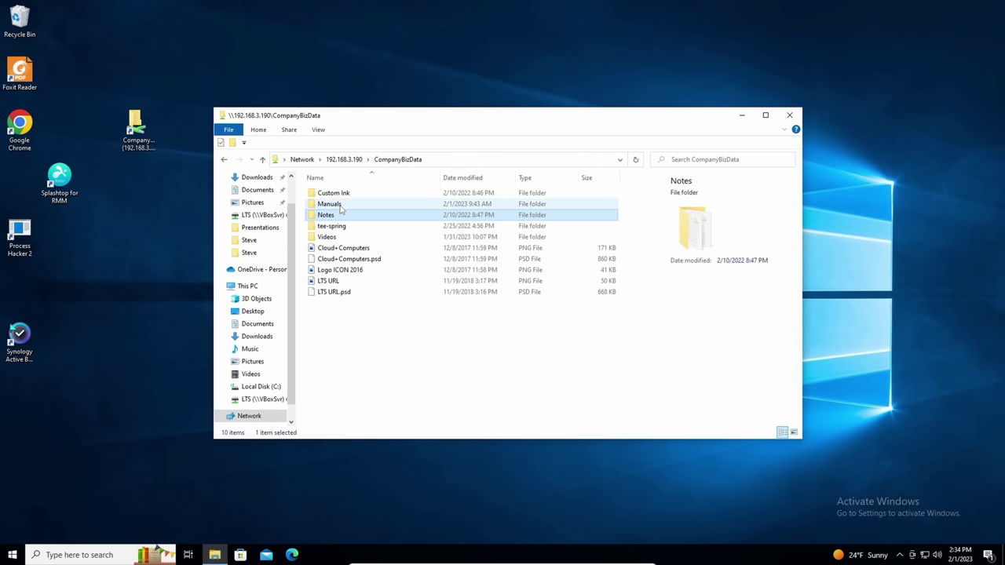
Step: Open the 1:50 PM previous version of the Manuals folder in its own window
right_click(340, 206)
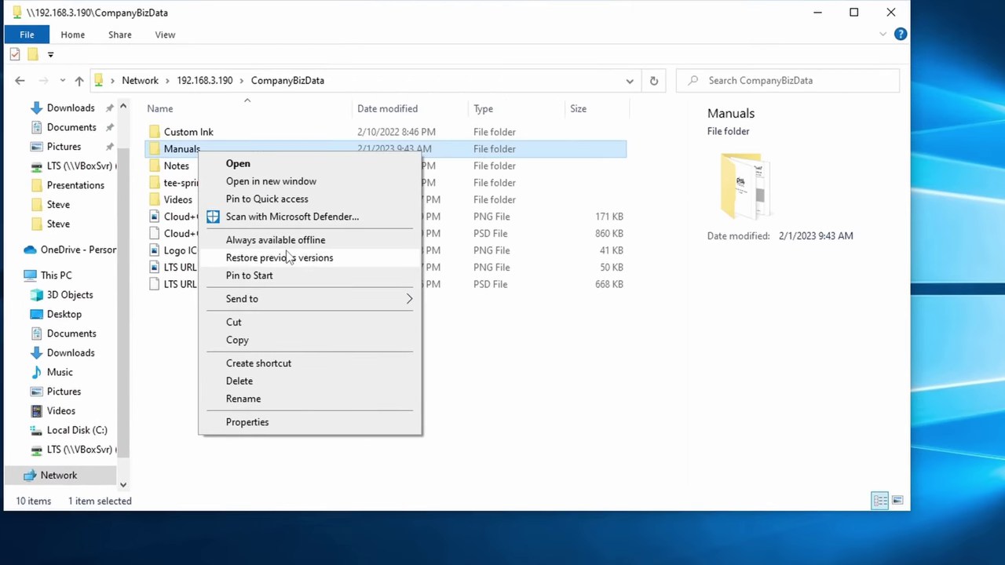
left_click(288, 258)
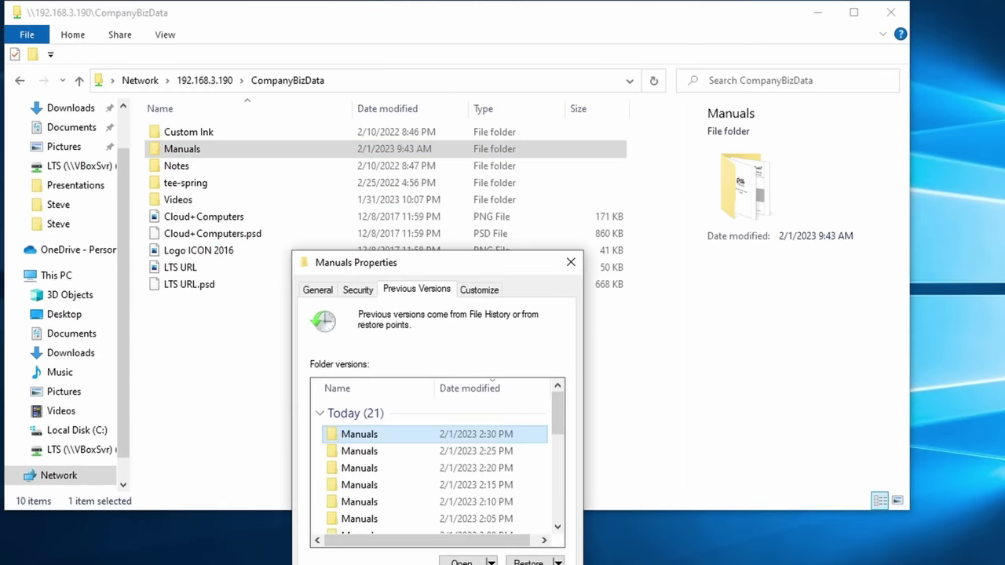
scroll(340, 334, "down", 2)
left_click(341, 338)
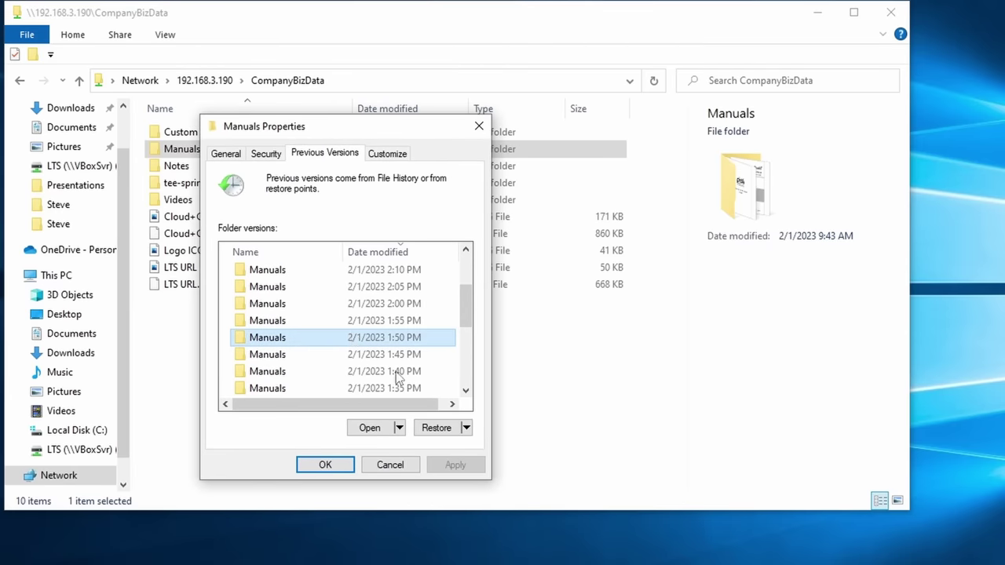
left_click(369, 428)
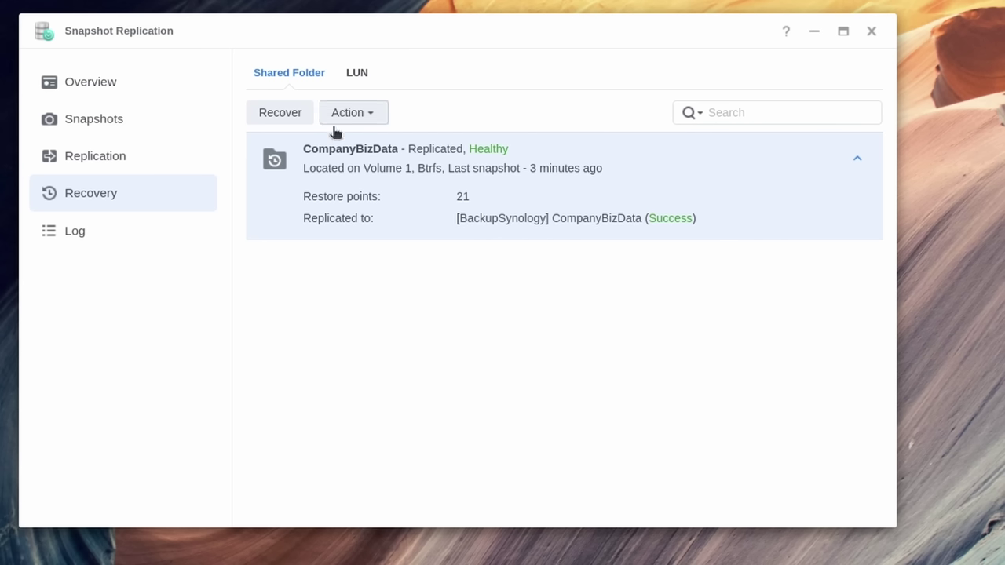
Step: Open CompanyBizData's recovery window, pick the newest snapshot and show its restore actions
left_click(285, 114)
left_click(272, 195)
left_click(256, 142)
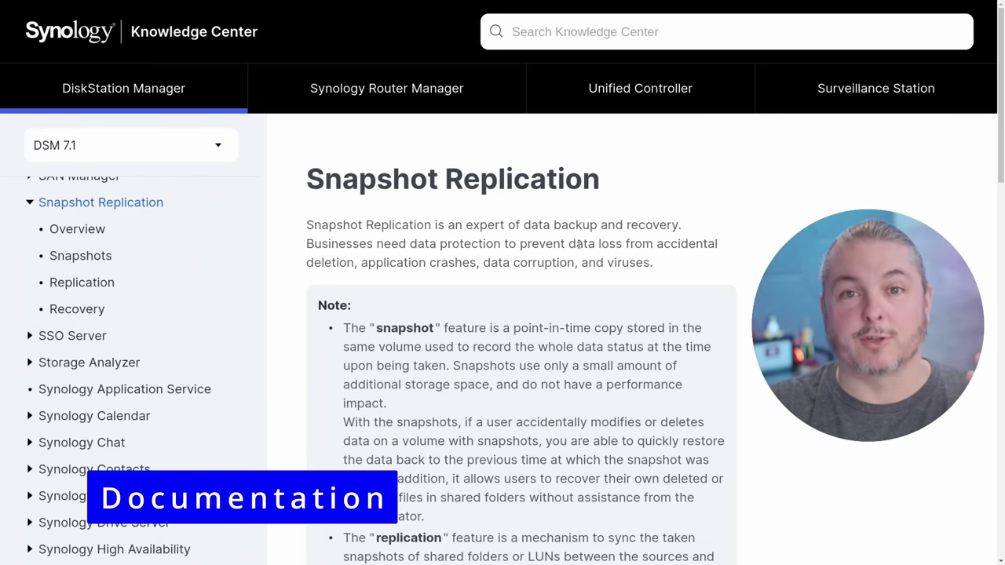
scroll(579, 246, "down", 2)
scroll(579, 248, "down", 3)
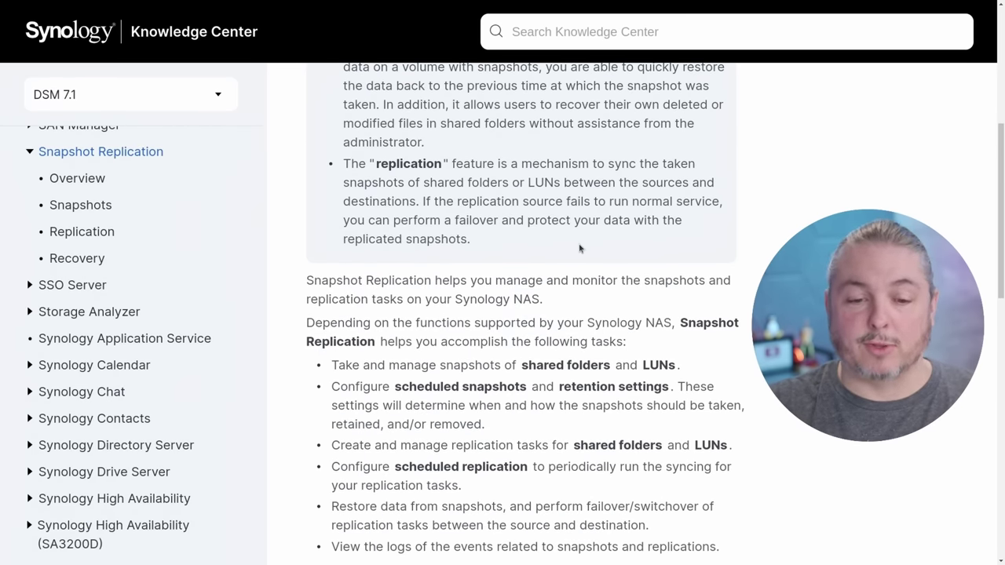
scroll(579, 248, "down", 3)
scroll(579, 248, "down", 6)
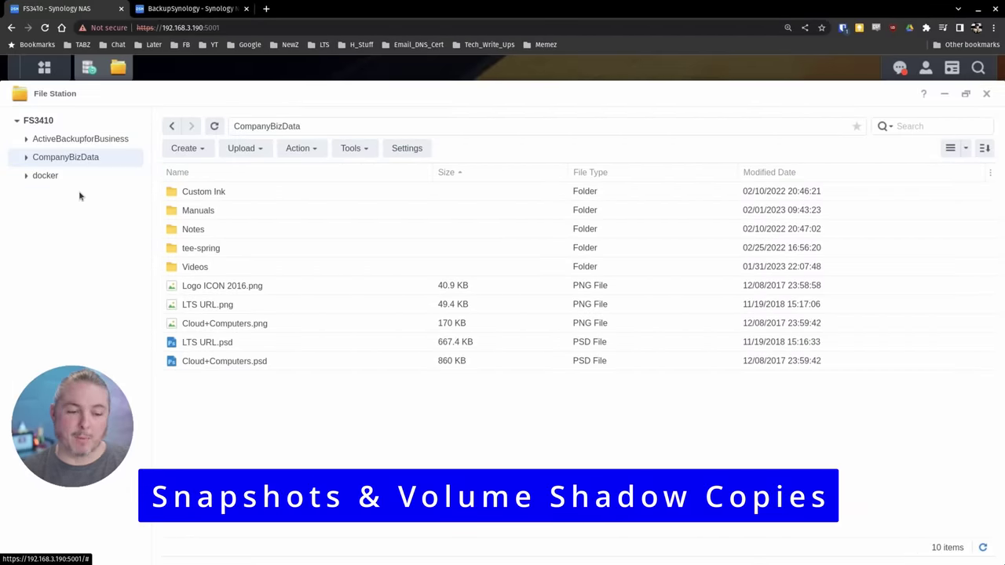
Step: Browse the Custom Ink and Manuals folders of CompanyBizData in File Station
double_click(263, 191)
left_click(245, 129)
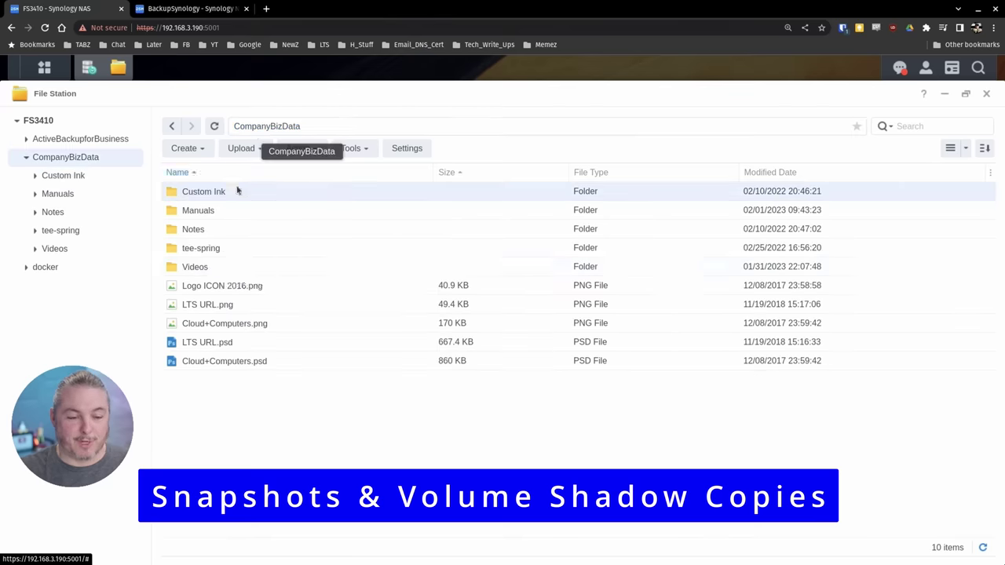
double_click(222, 212)
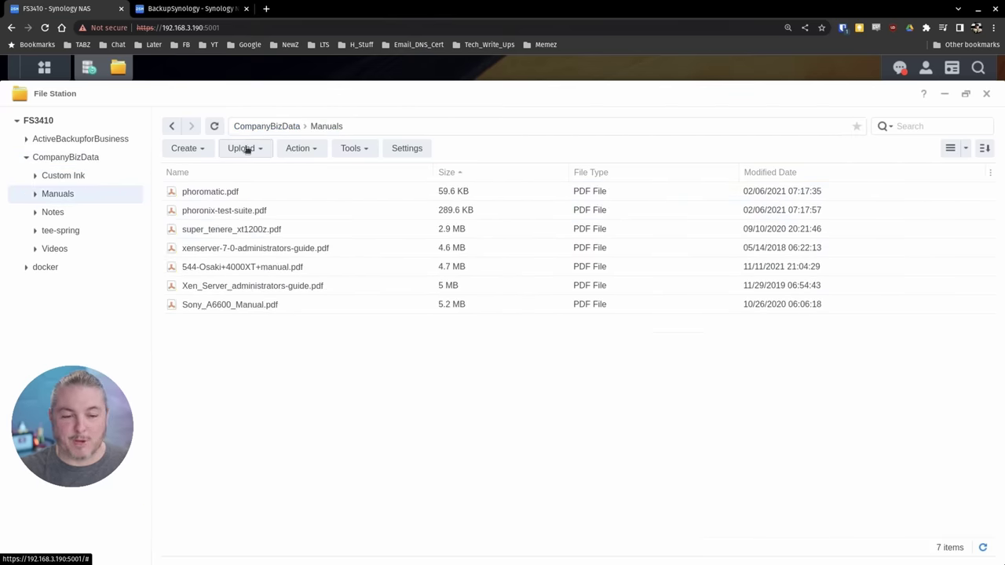
left_click(253, 131)
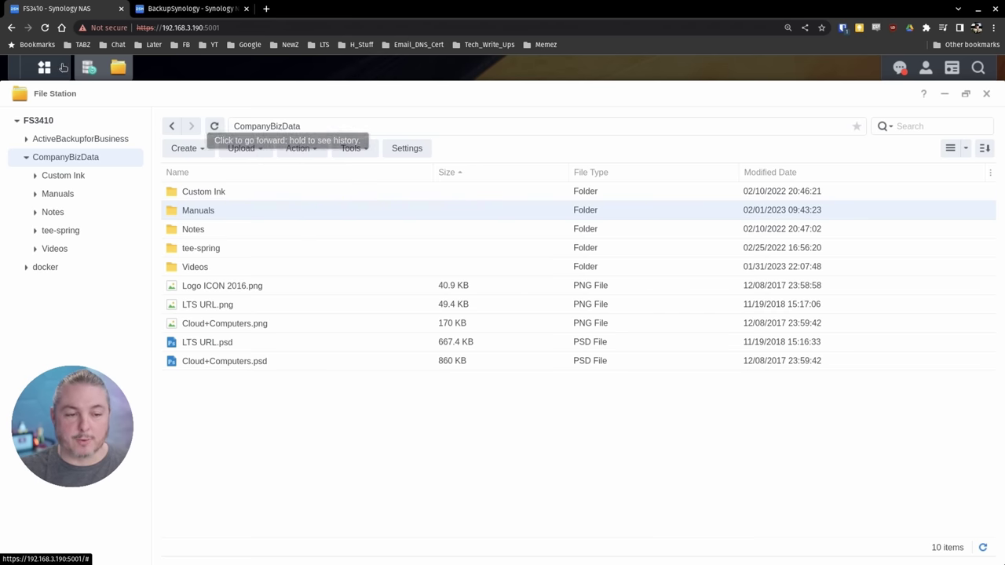
Step: Check the shared folders' snapshot status and CompanyBizData's replication tasks in Snapshot Replication
left_click(88, 68)
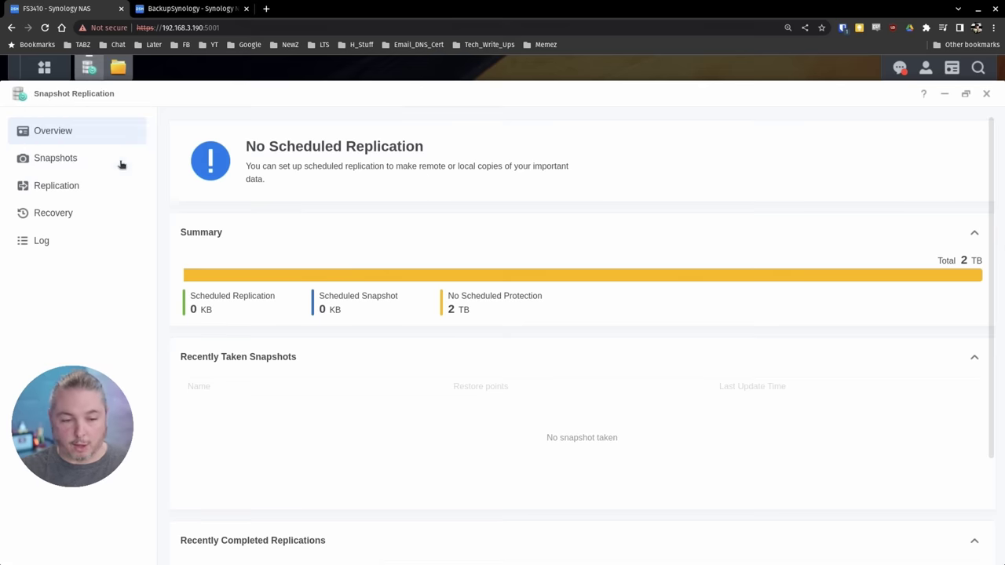
left_click(98, 168)
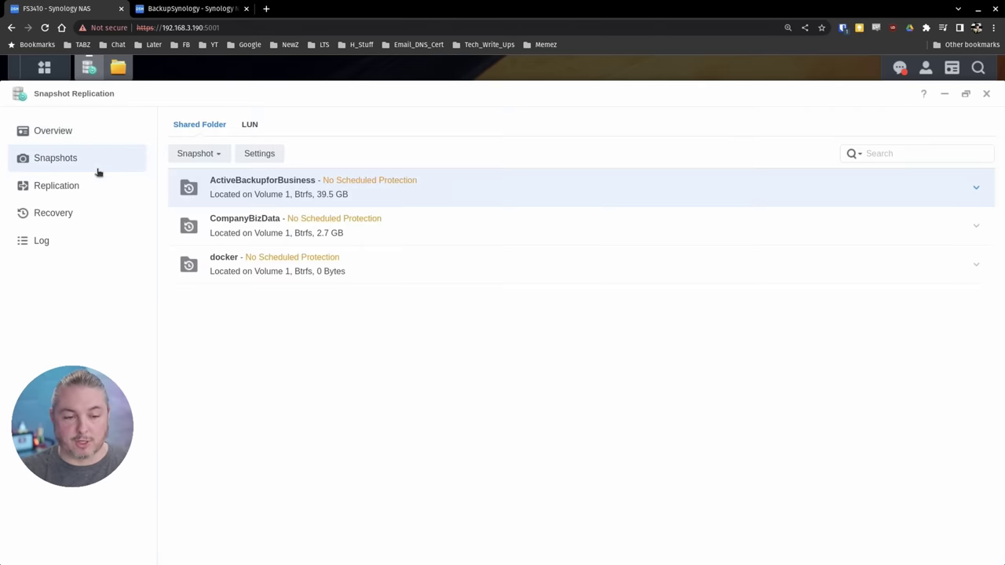
left_click(254, 227)
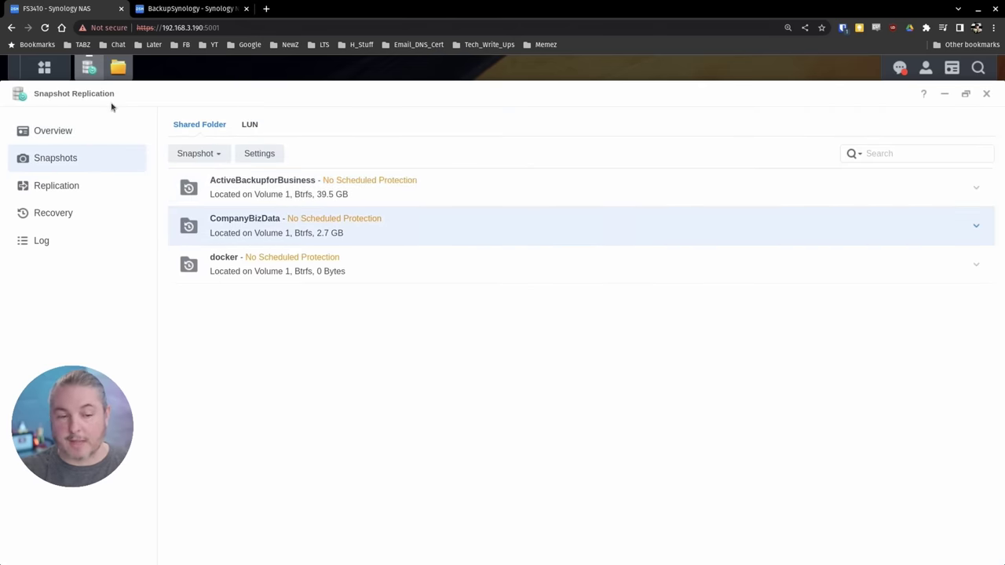
left_click(52, 188)
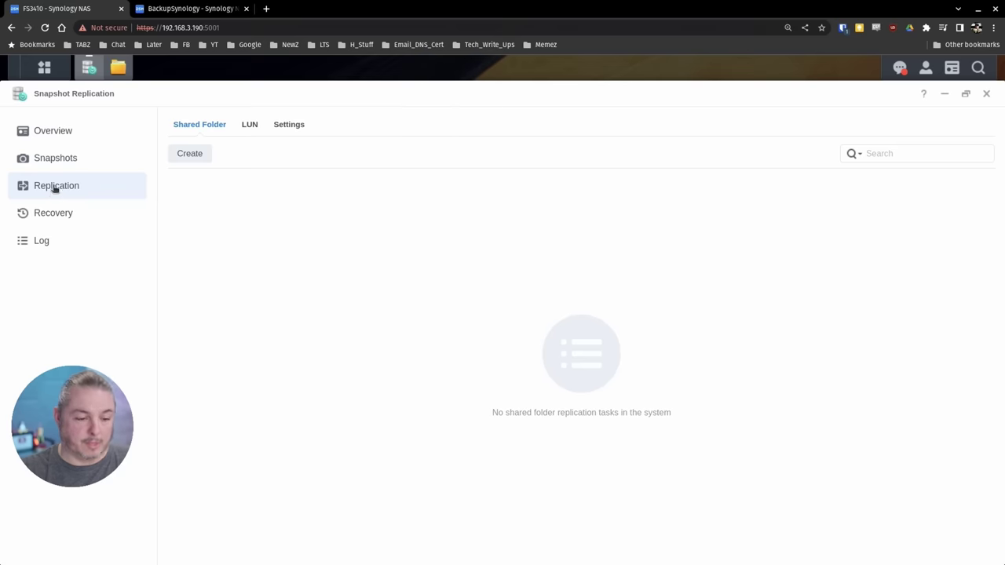
left_click(69, 160)
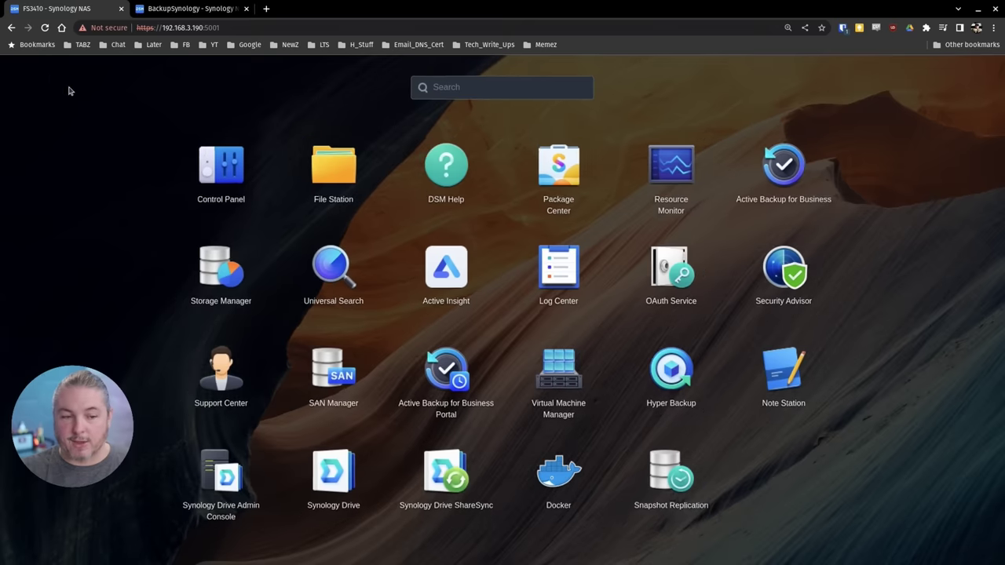
left_click(44, 68)
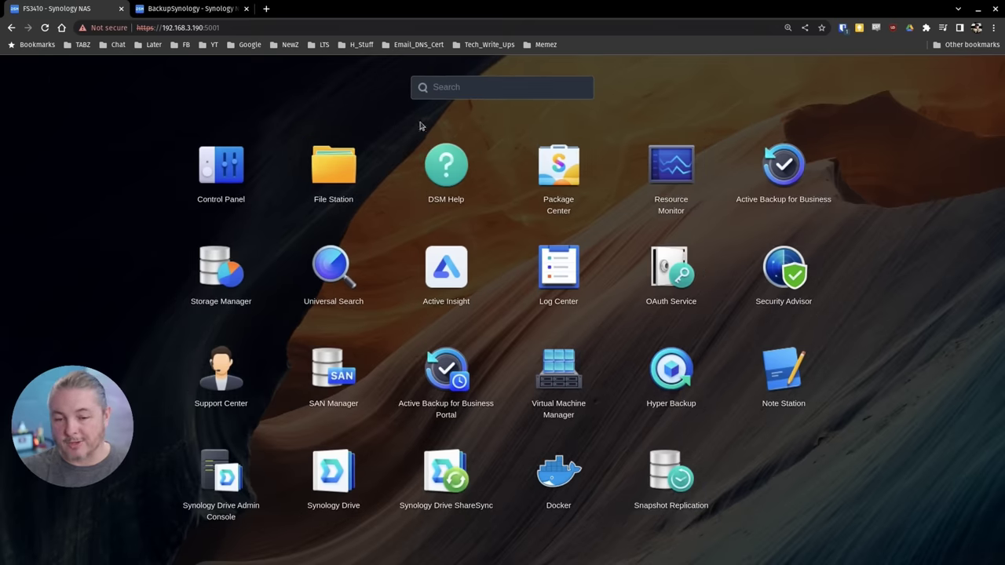
left_click(296, 97)
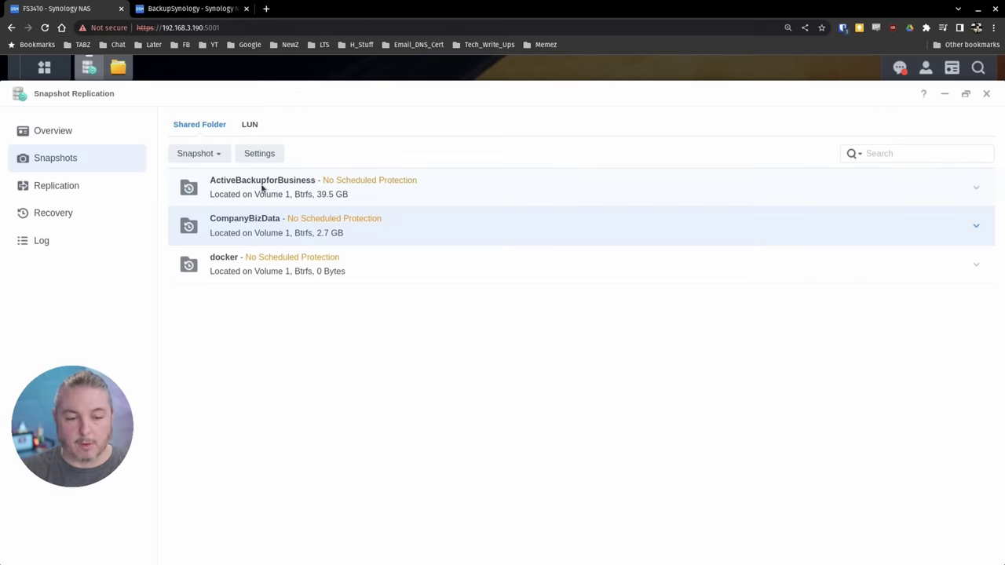
Step: View CompanyBizData's snapshot list, which is empty
left_click(227, 154)
left_click(235, 197)
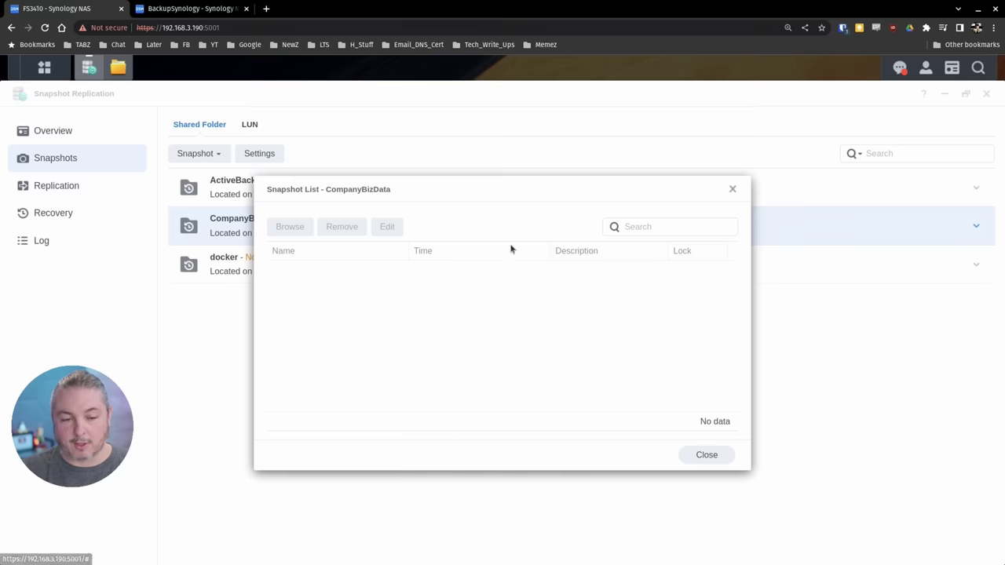
left_click(733, 190)
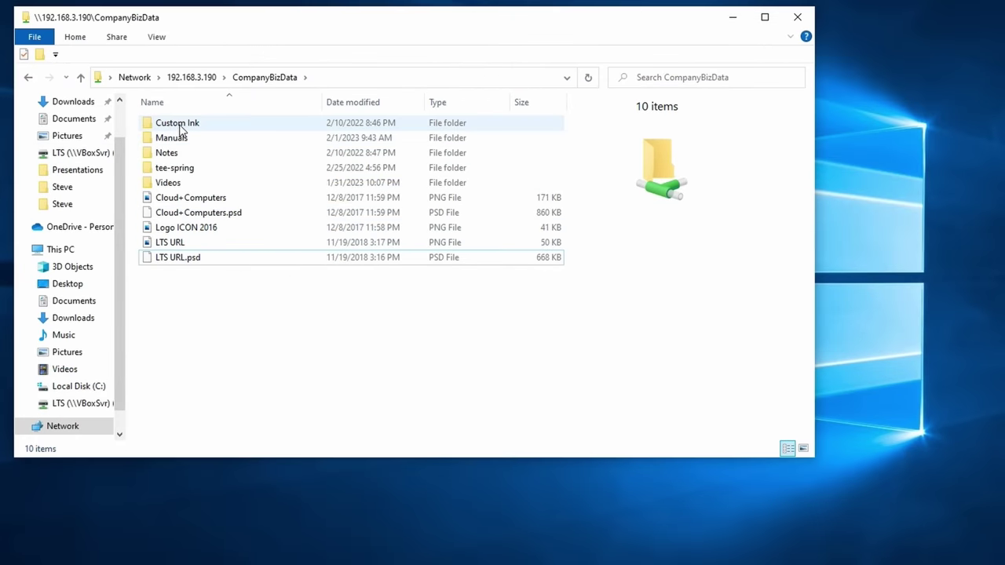
left_click(181, 130)
right_click(181, 129)
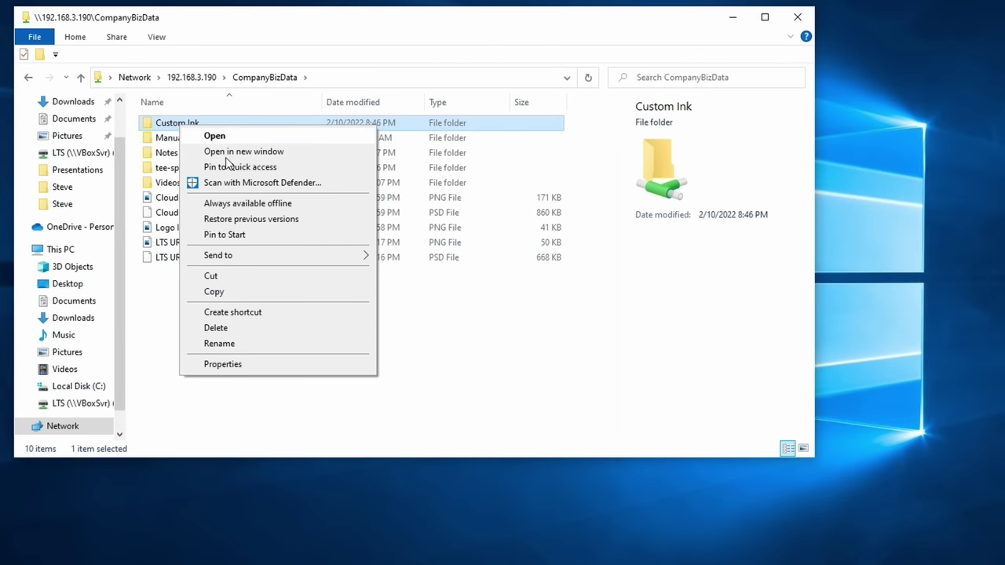
left_click(284, 222)
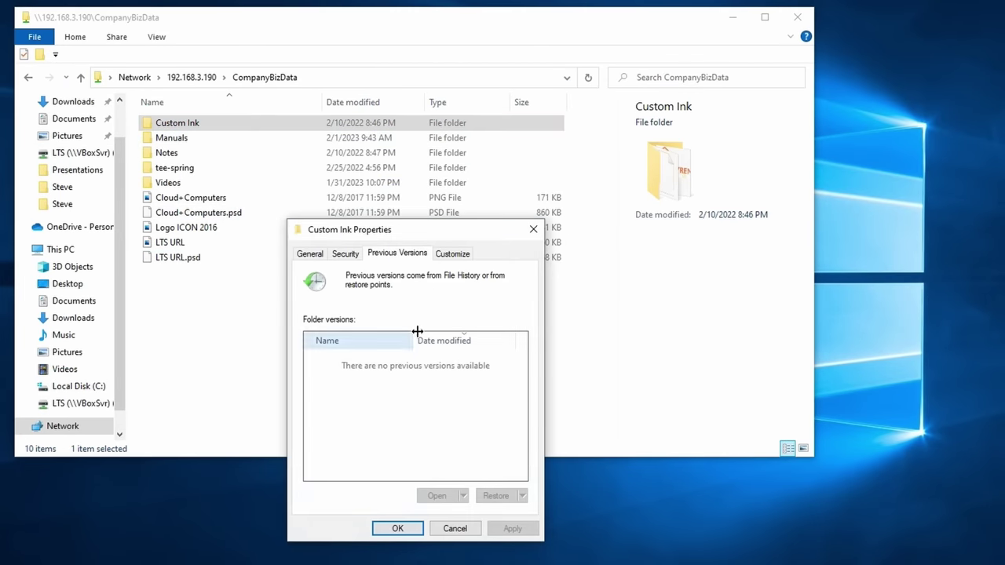
left_click(531, 229)
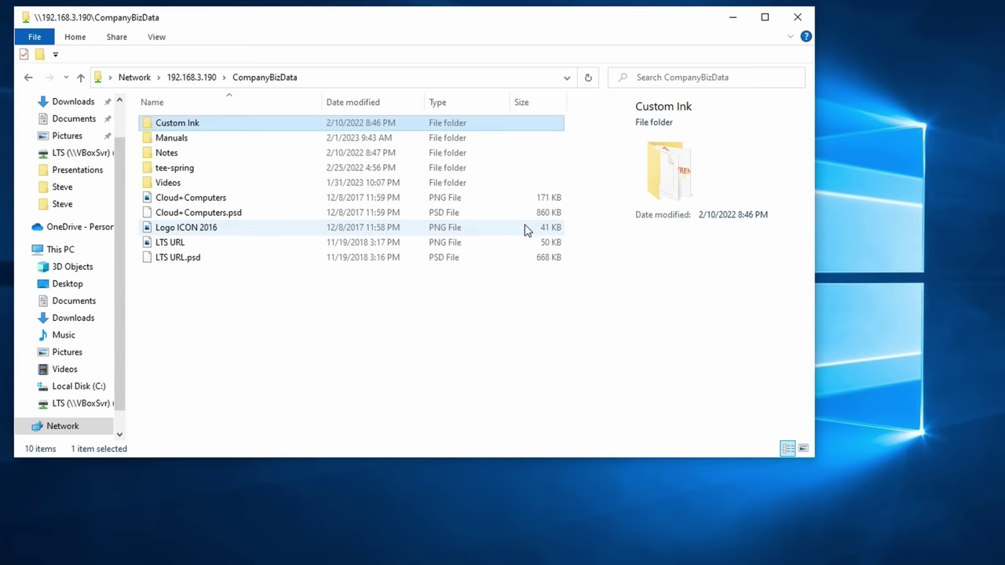
Step: Take an unlocked manual snapshot of CompanyBizData with the description 'test'
key("alt+F4")
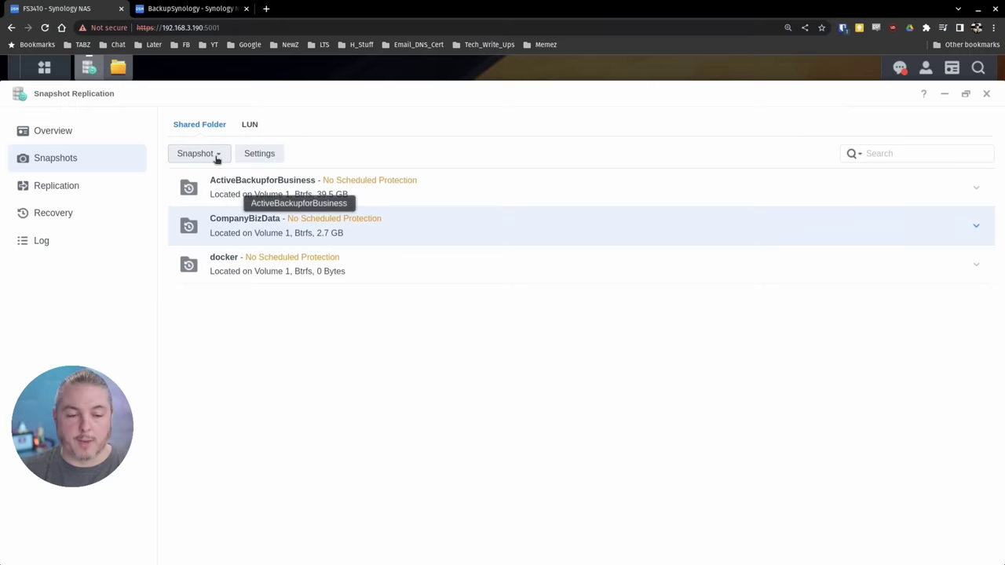
left_click(217, 155)
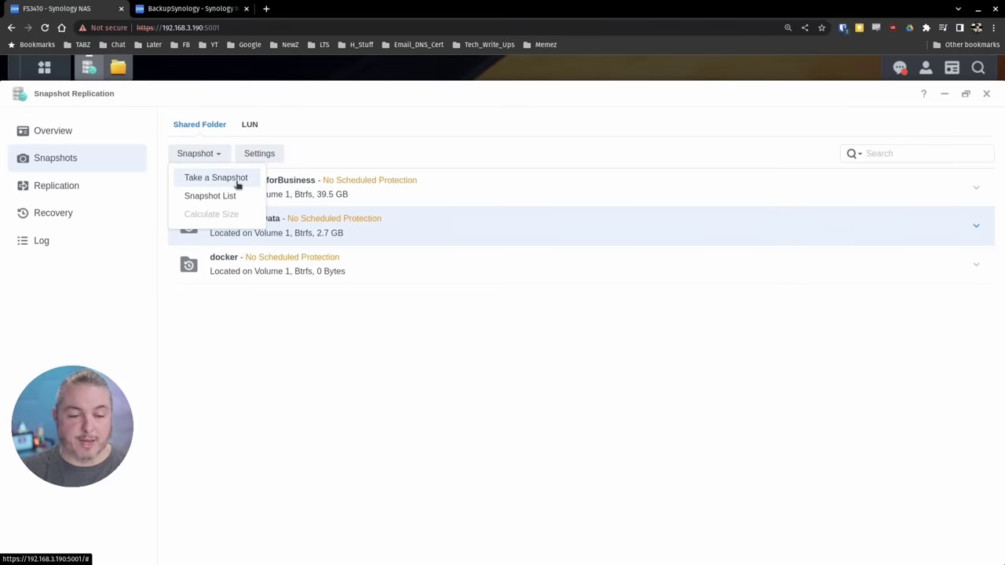
left_click(237, 183)
left_click(376, 310)
mouse_move(415, 309)
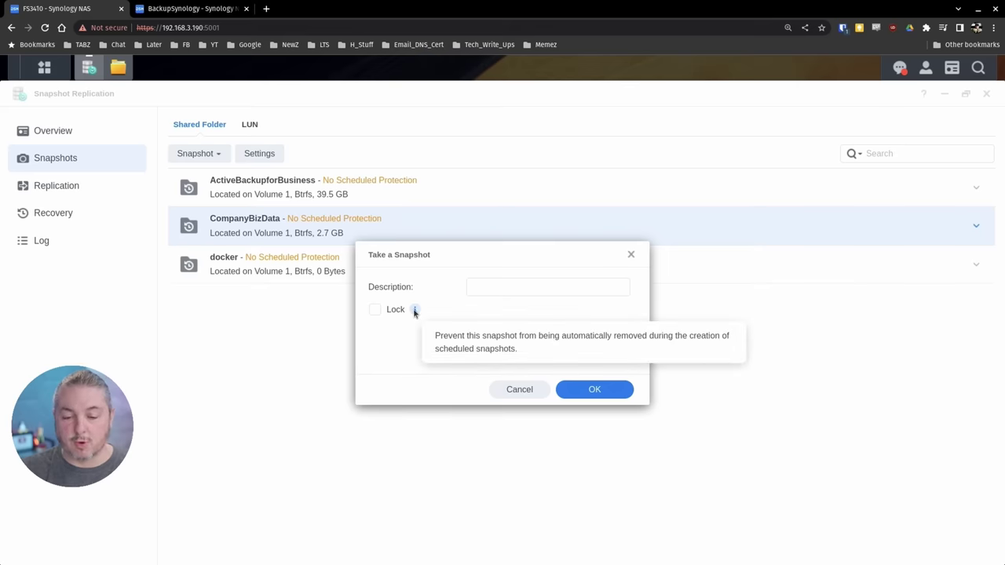
left_click(496, 282)
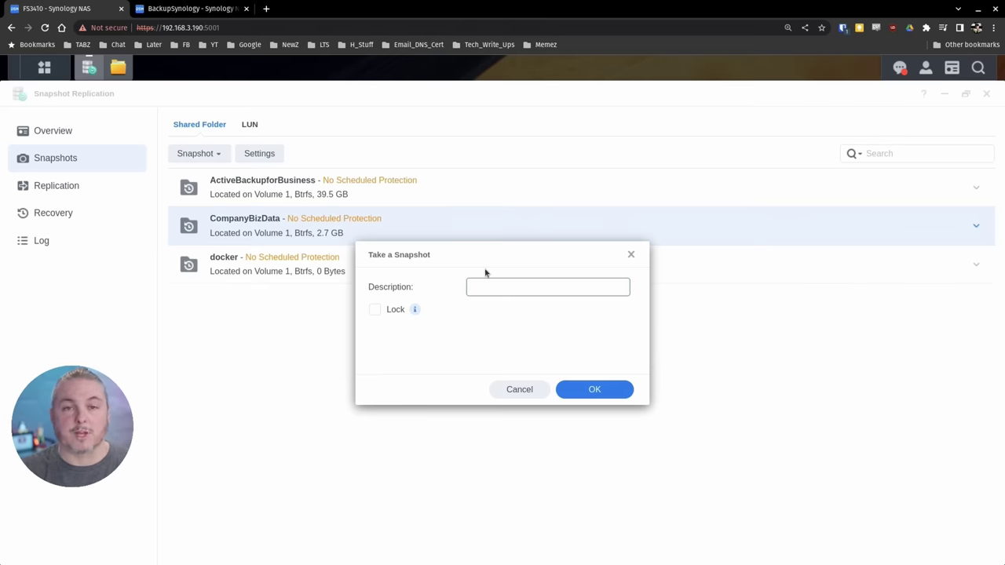
type("test")
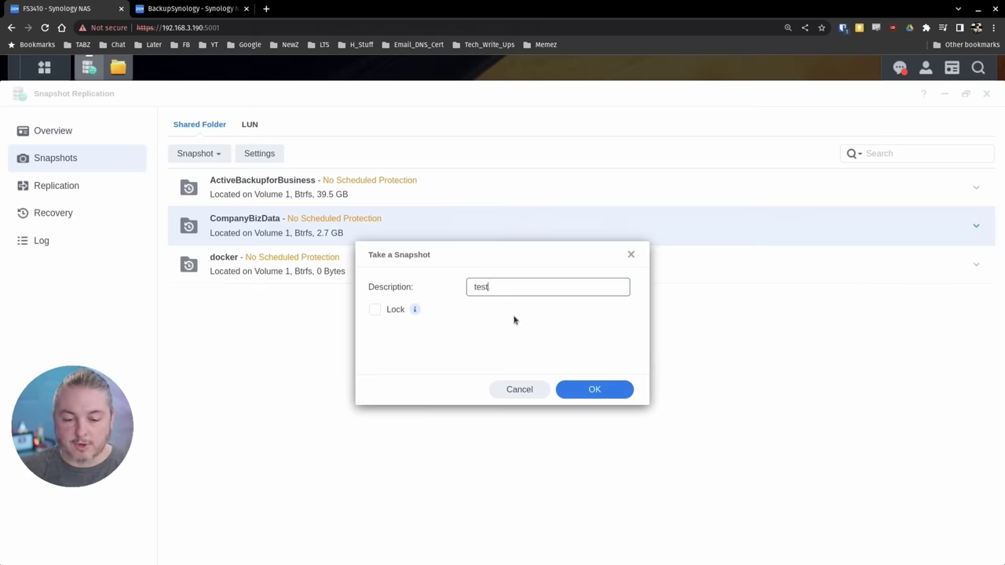
left_click(593, 389)
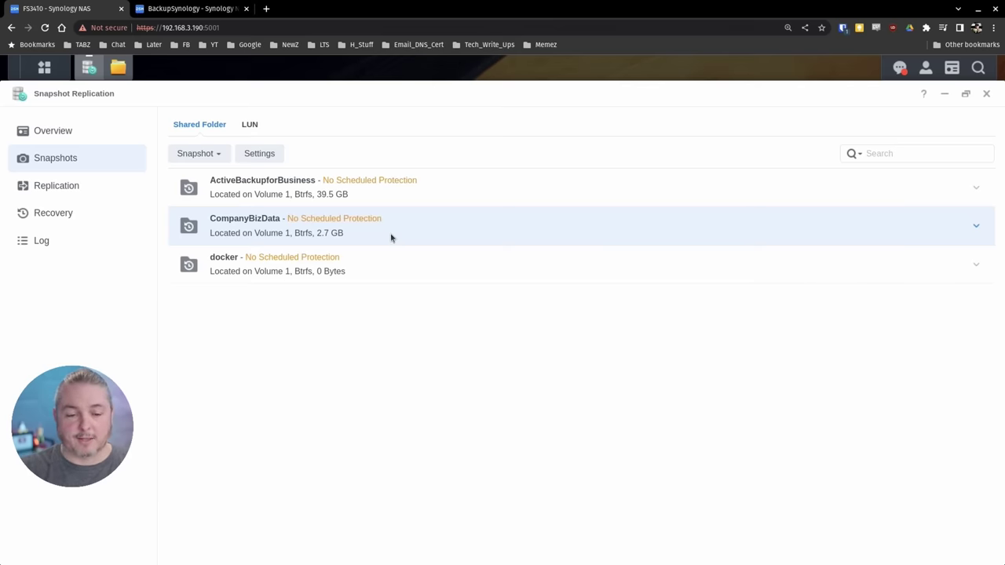
Step: Check CompanyBizData's snapshot list and calculate its snapshot storage usage
left_click(206, 155)
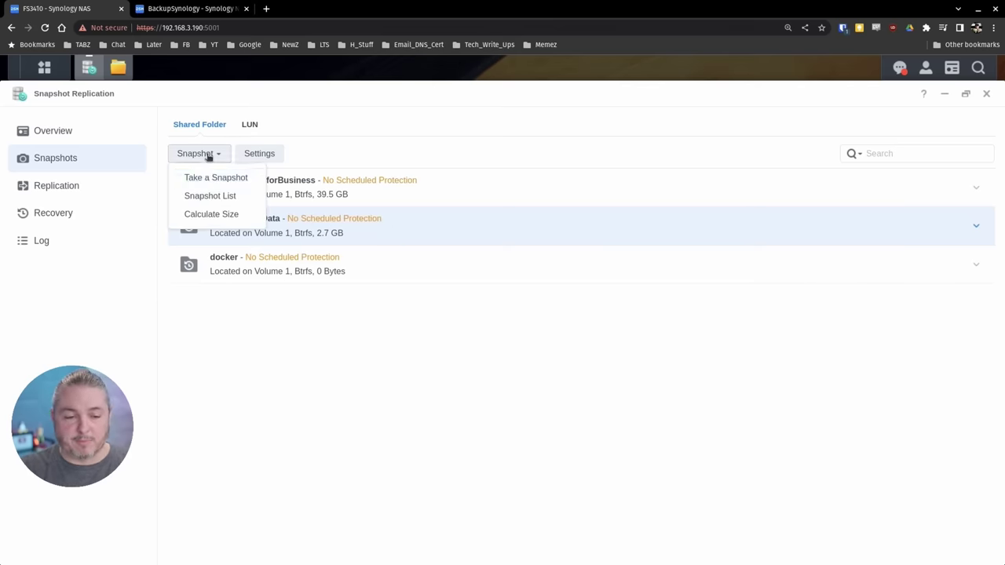
left_click(210, 196)
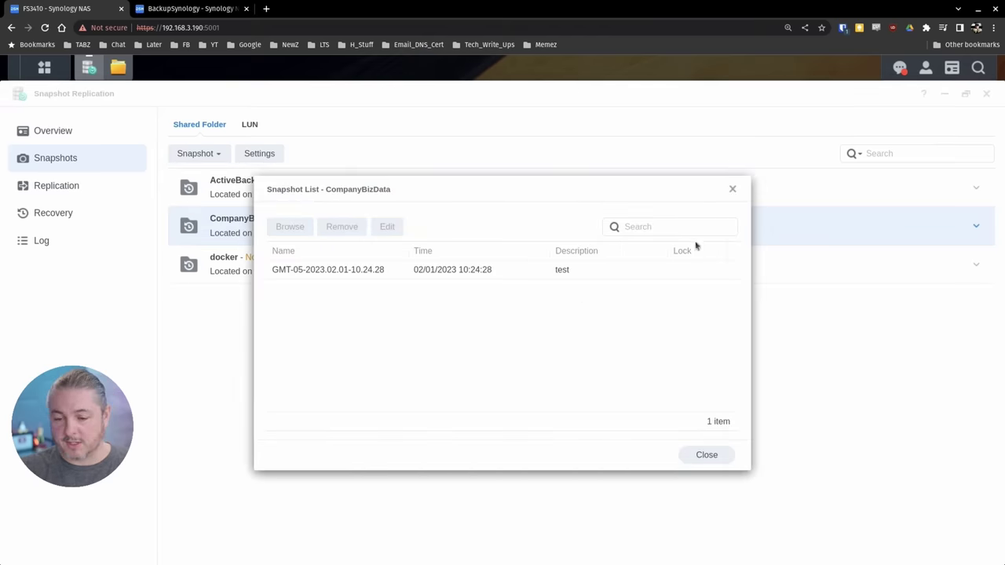
left_click(732, 190)
left_click(206, 155)
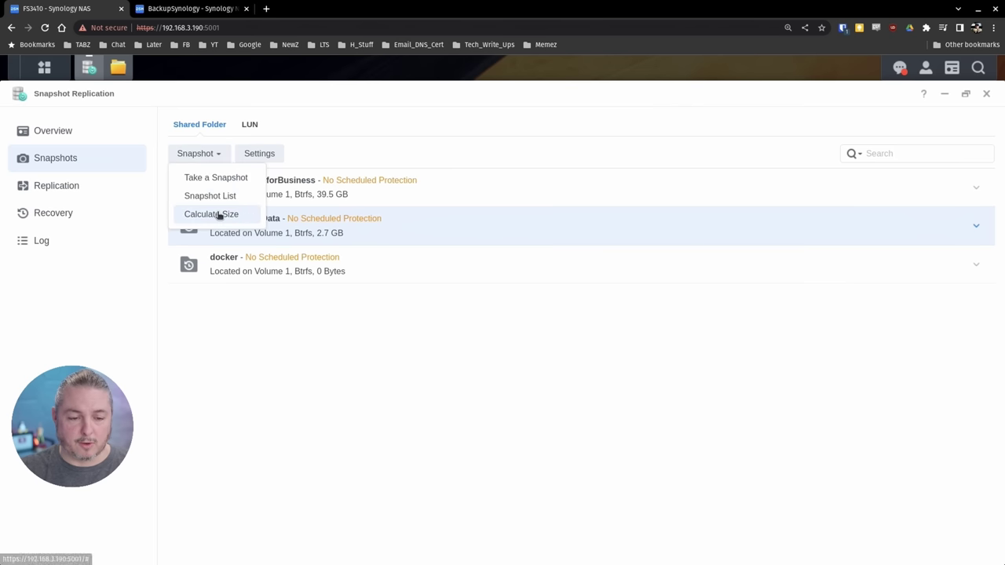
left_click(223, 213)
mouse_move(699, 377)
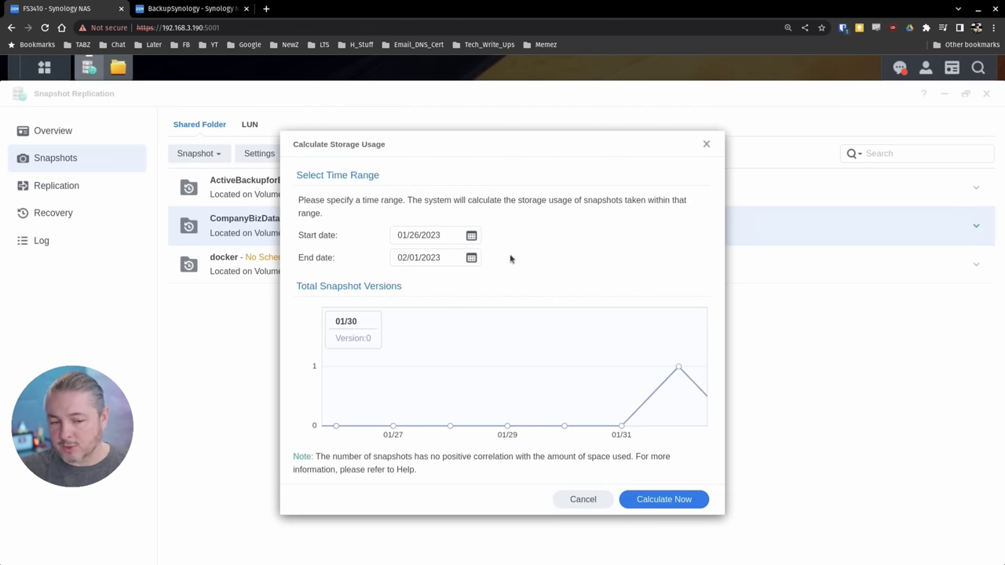
left_click(705, 145)
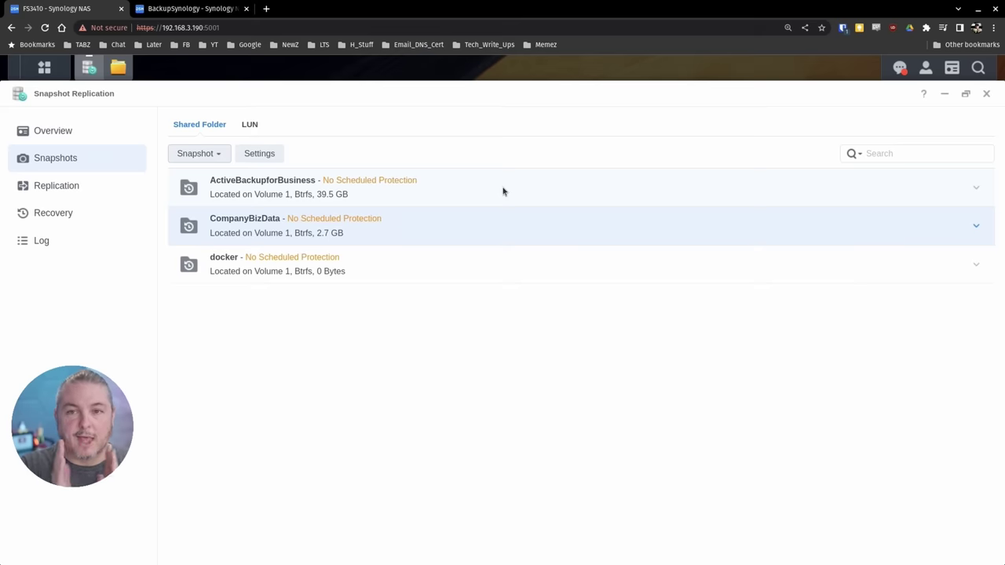
Step: Reopen the snapshot list and select the test snapshot GMT-05-2023.02.01-10.24.28
left_click(202, 154)
left_click(211, 196)
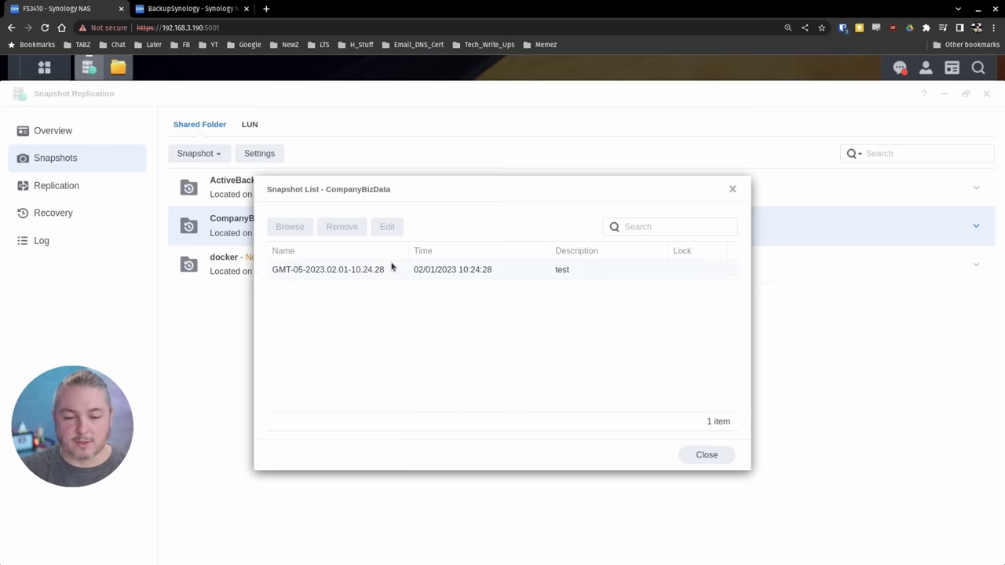
left_click(394, 269)
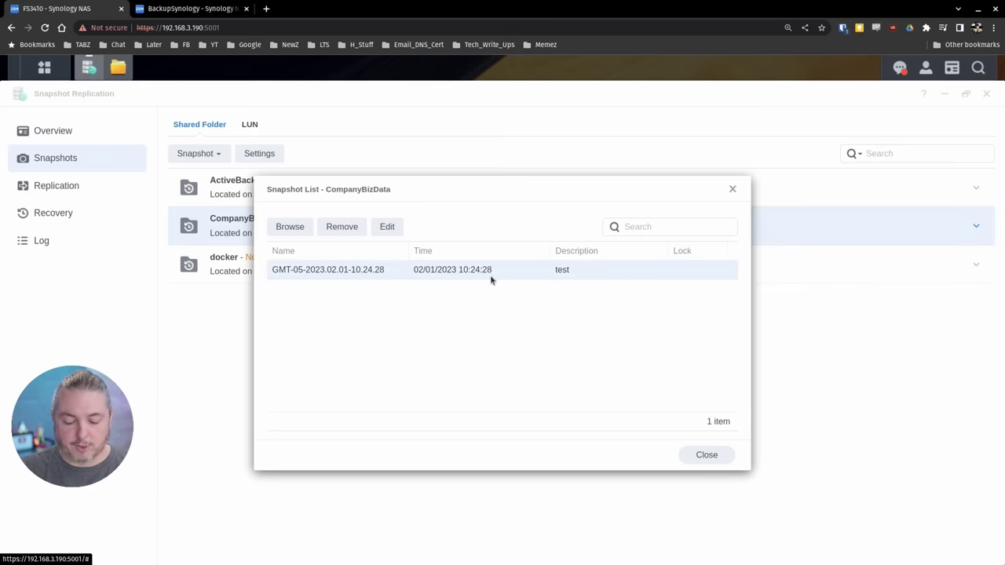
Step: In the Windows 10 VM, inspect the tee-spring folder's previous versions
key("super")
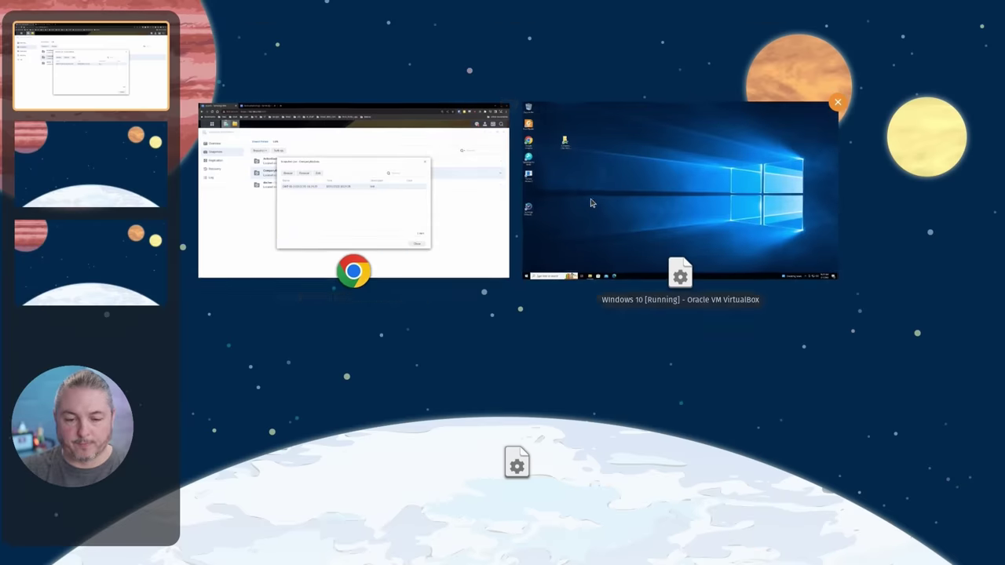
left_click(589, 202)
right_click(197, 161)
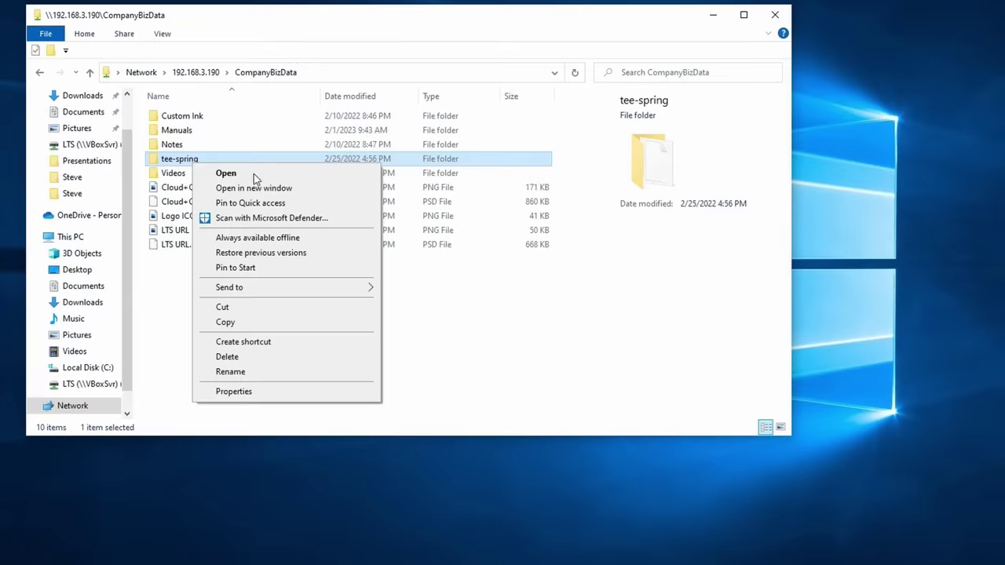
left_click(298, 253)
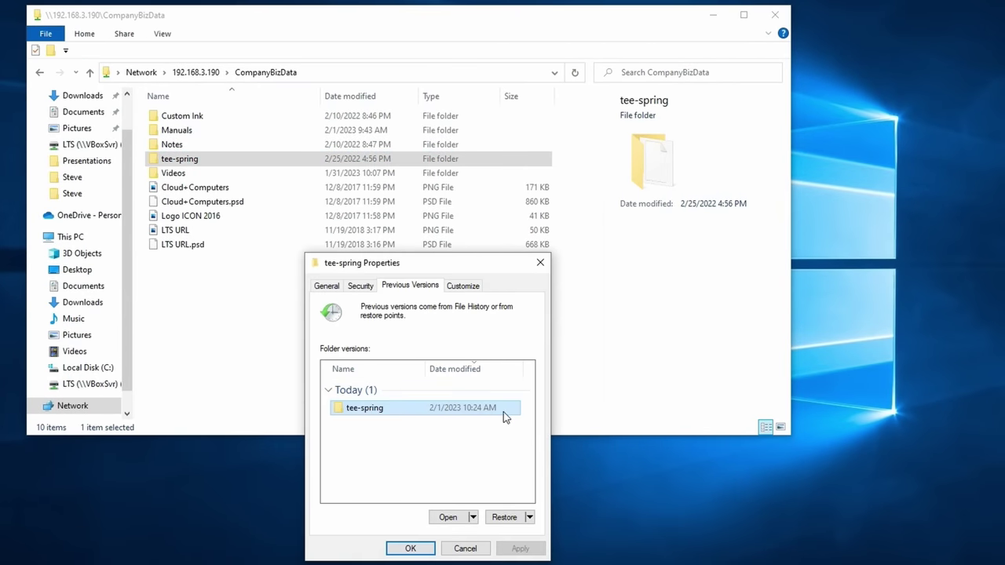
left_click(540, 262)
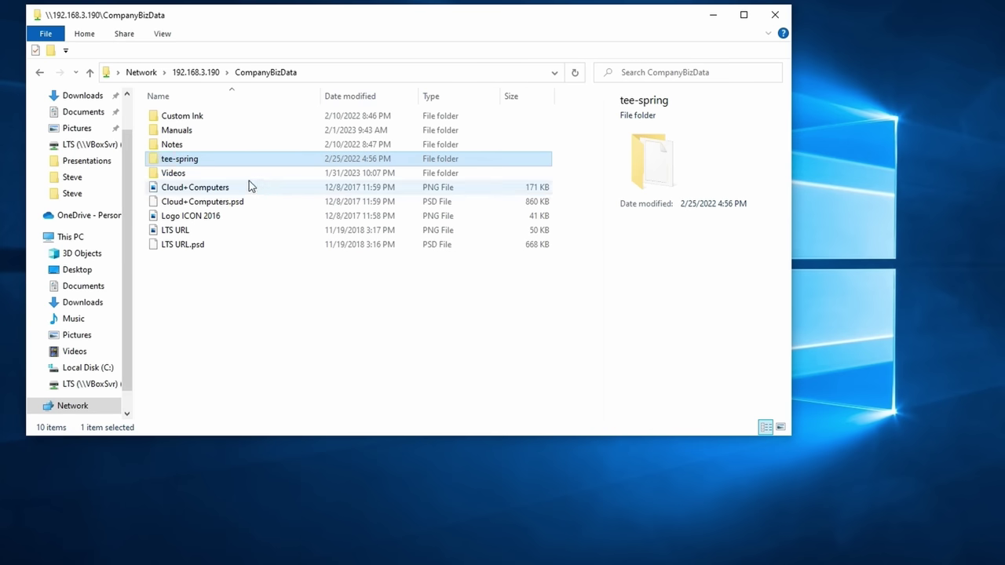
Step: Inspect the previous versions of HomeLabShow_10_ShowNotes inside the Notes folder
double_click(167, 145)
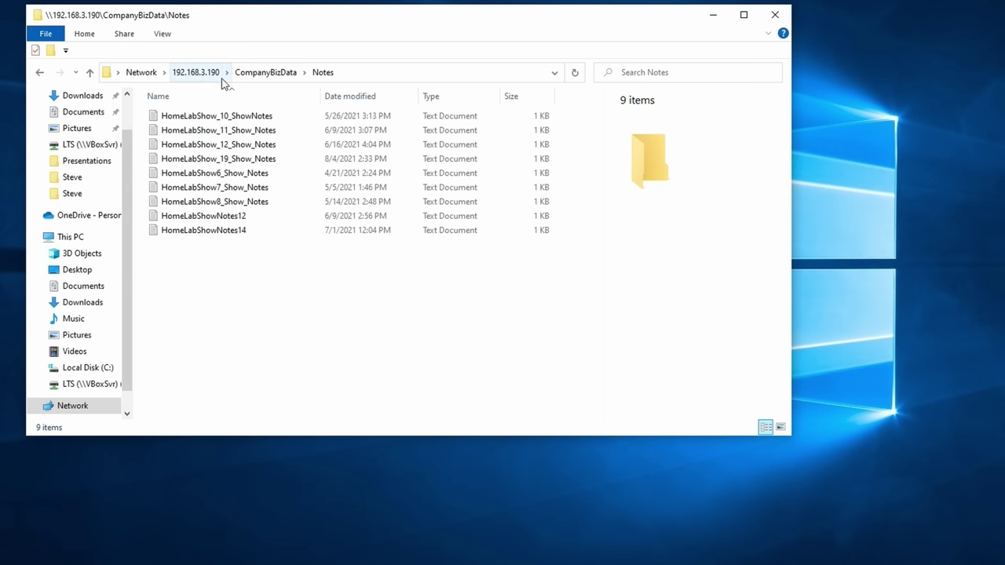
right_click(223, 119)
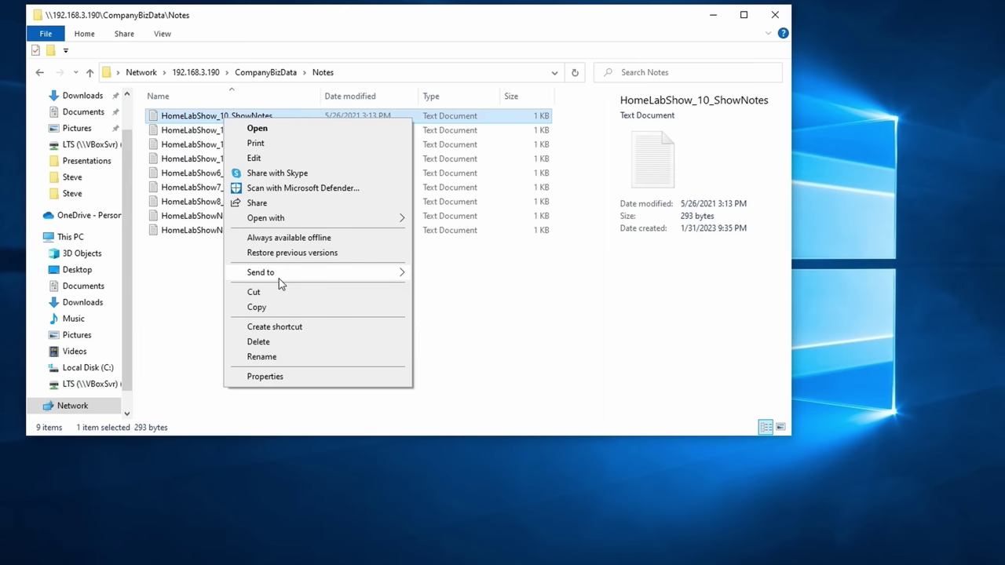
left_click(292, 253)
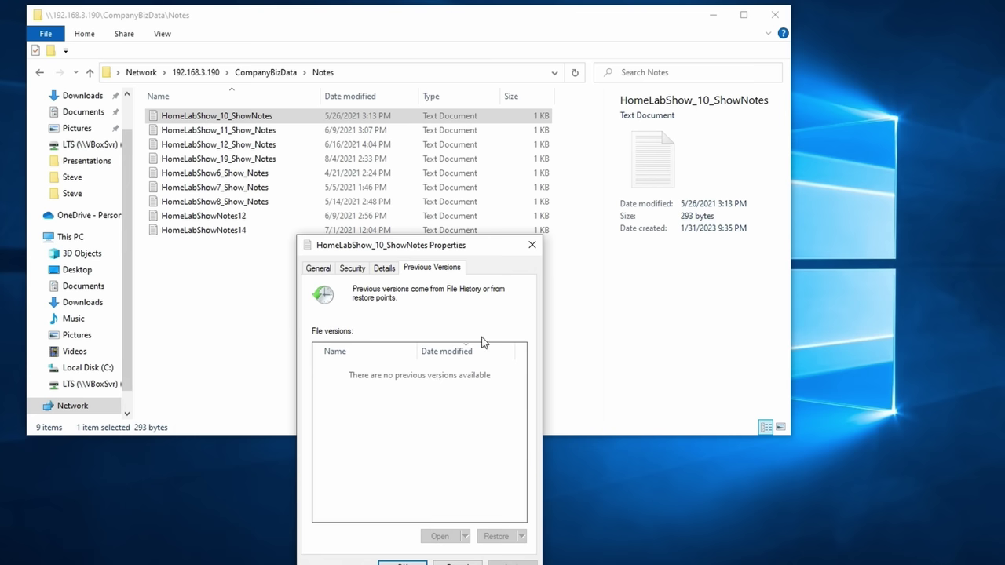
left_click(531, 245)
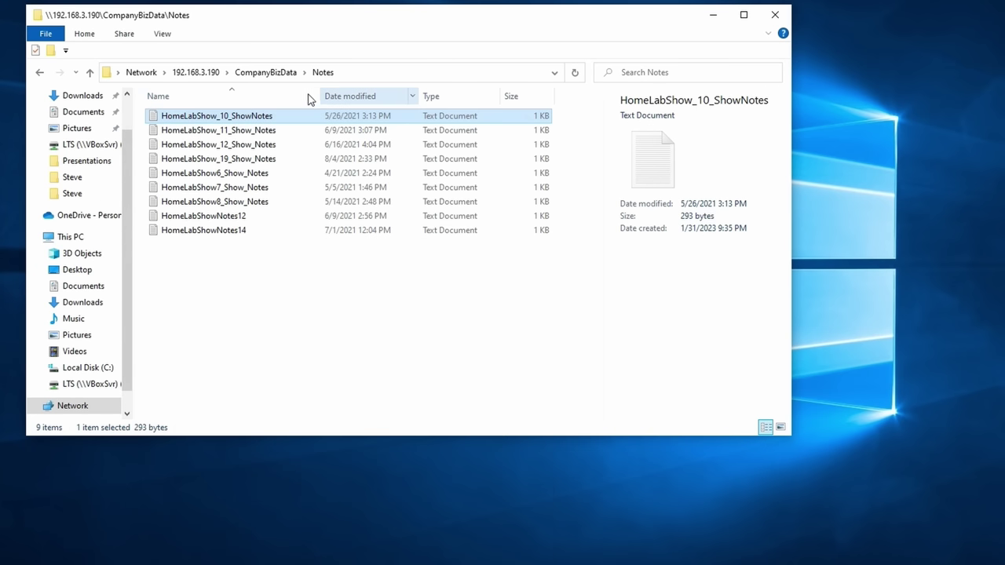
Step: Inspect the Notes folder's previous versions from the CompanyBizData share
left_click(279, 72)
right_click(197, 144)
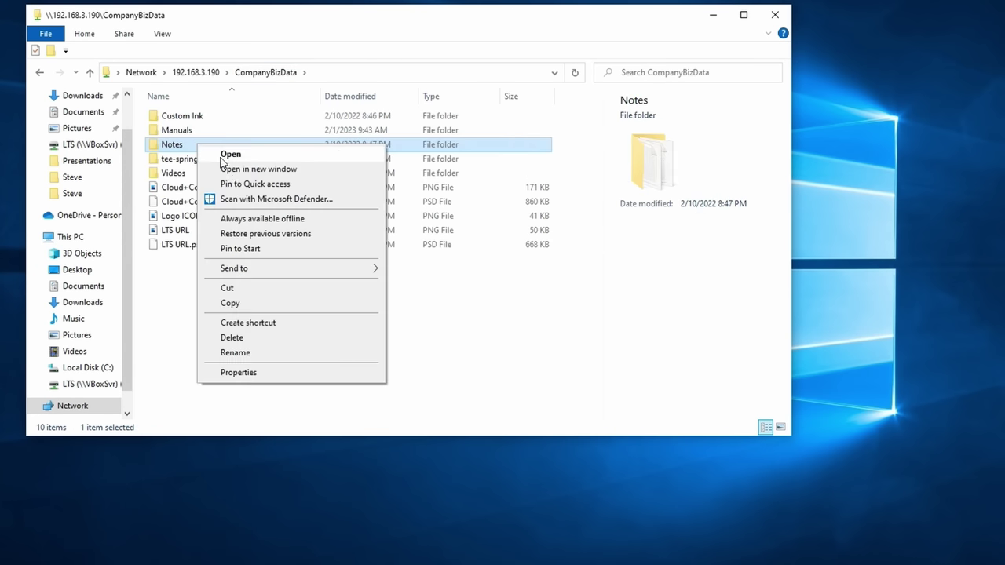
left_click(309, 232)
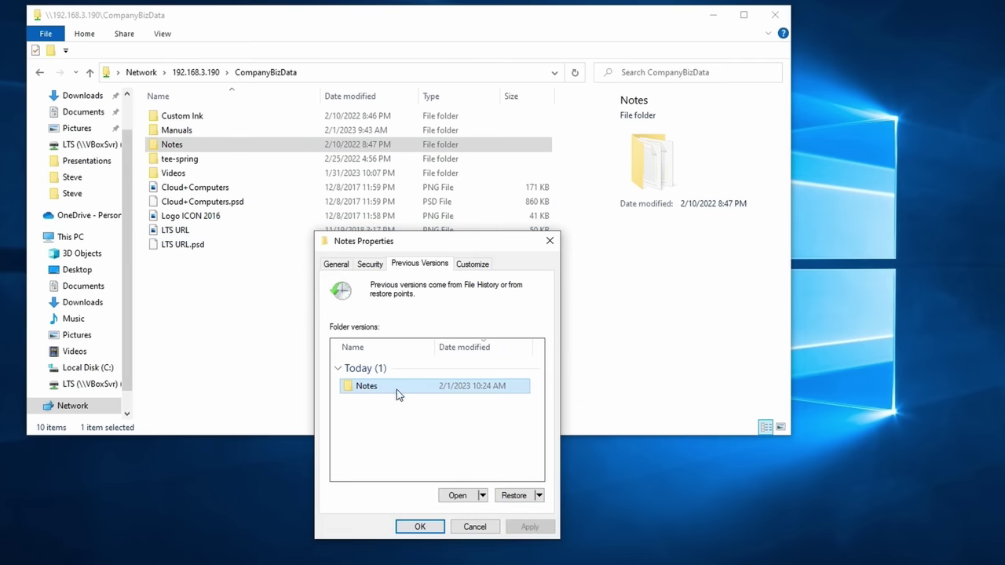
left_click(474, 527)
Step: Delete the text after the link in HomeLabShow_10_ShowNotes and save it
double_click(192, 143)
left_click(198, 113)
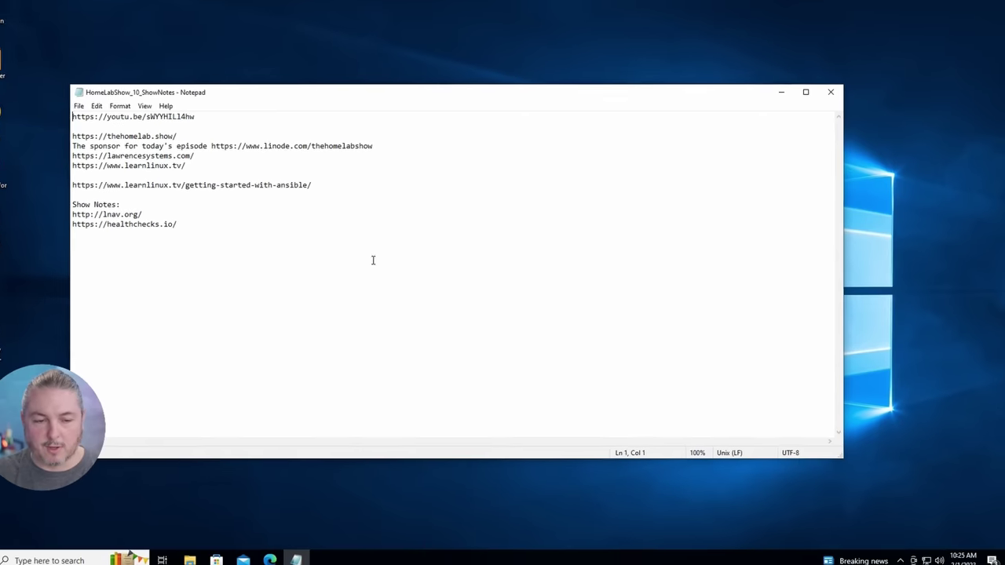
left_click_drag(372, 260, 233, 155)
left_click(190, 126, "shift")
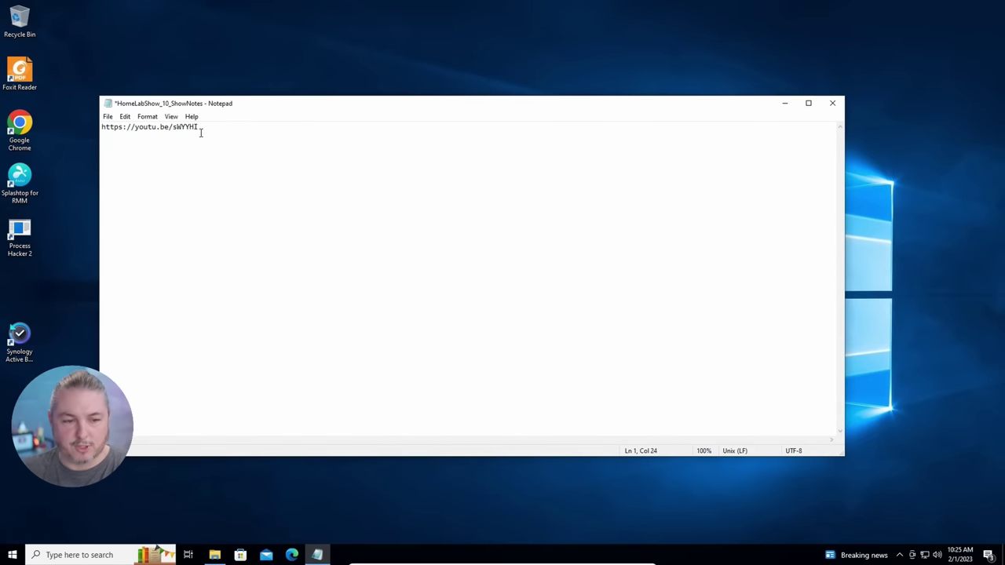
key("Delete")
key("ctrl+s")
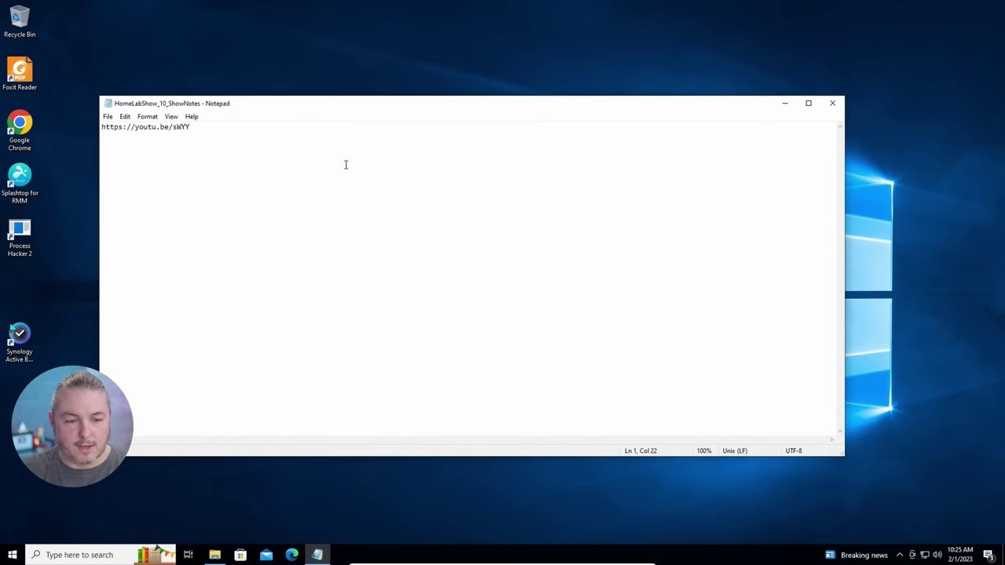
left_click(833, 104)
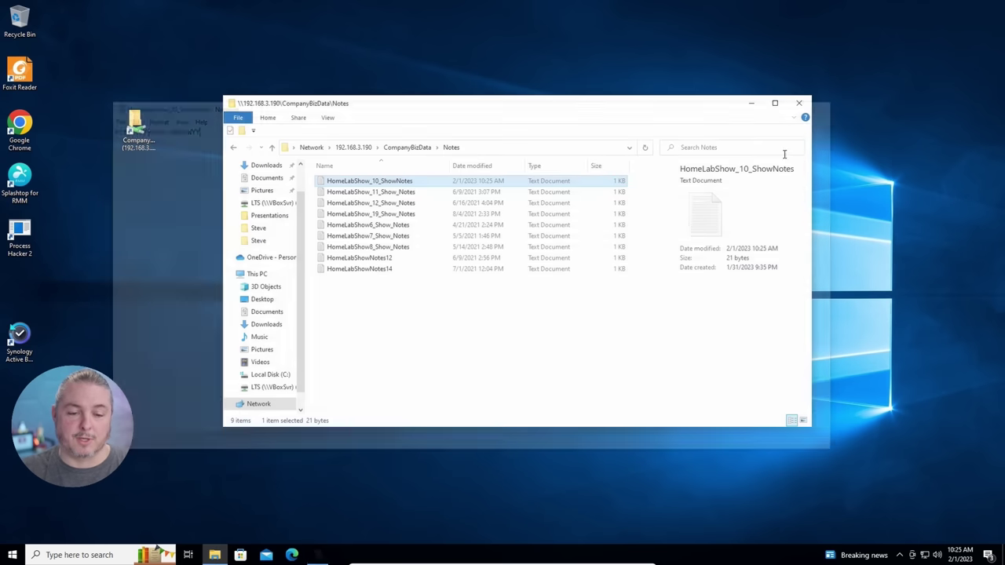
Step: Replace the note's entire contents with 'asdvlmasdvadsvdasv' and save on closing
left_click(361, 181)
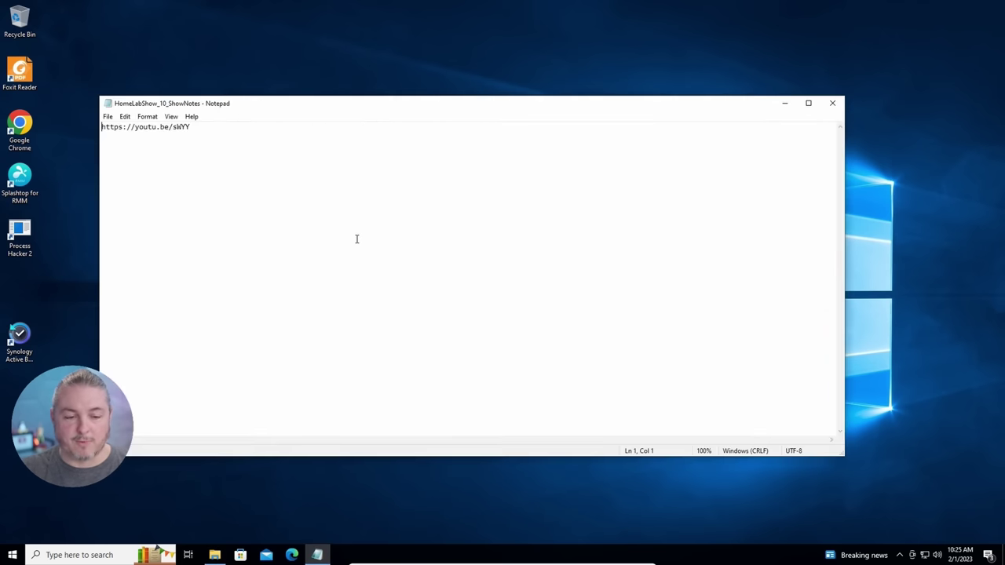
key("ctrl+a")
type("asdvlmasdvadsvdasv")
key("Return")
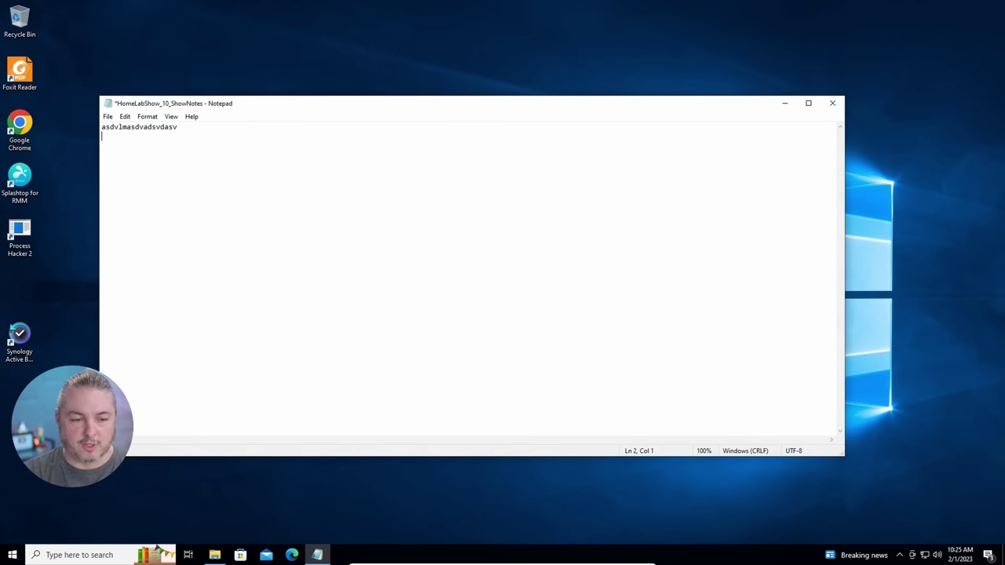
left_click(832, 103)
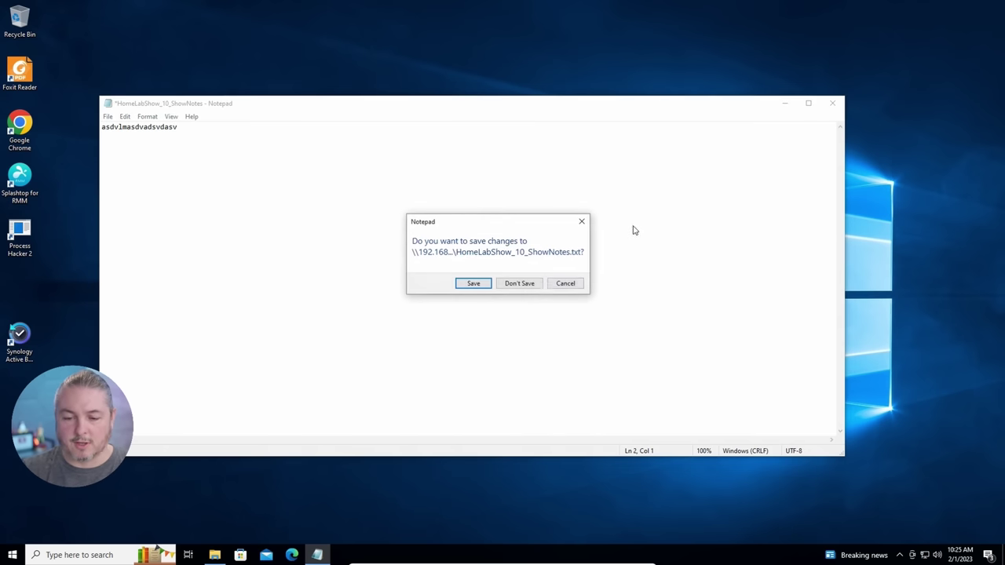
left_click(472, 284)
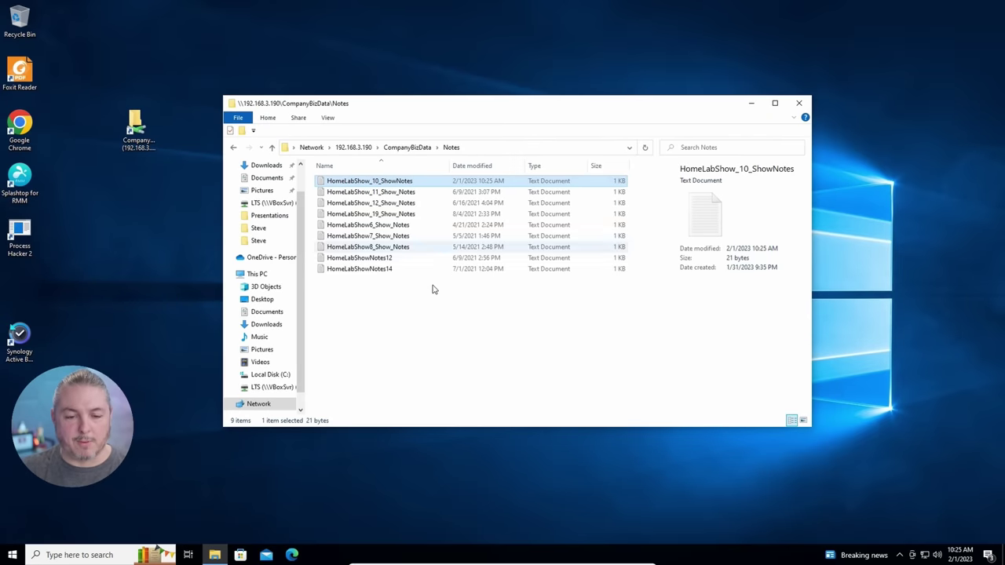
Step: Restore HomeLabShow_10_ShowNotes to its 5/26/2021 previous version
left_click(393, 183)
right_click(392, 182)
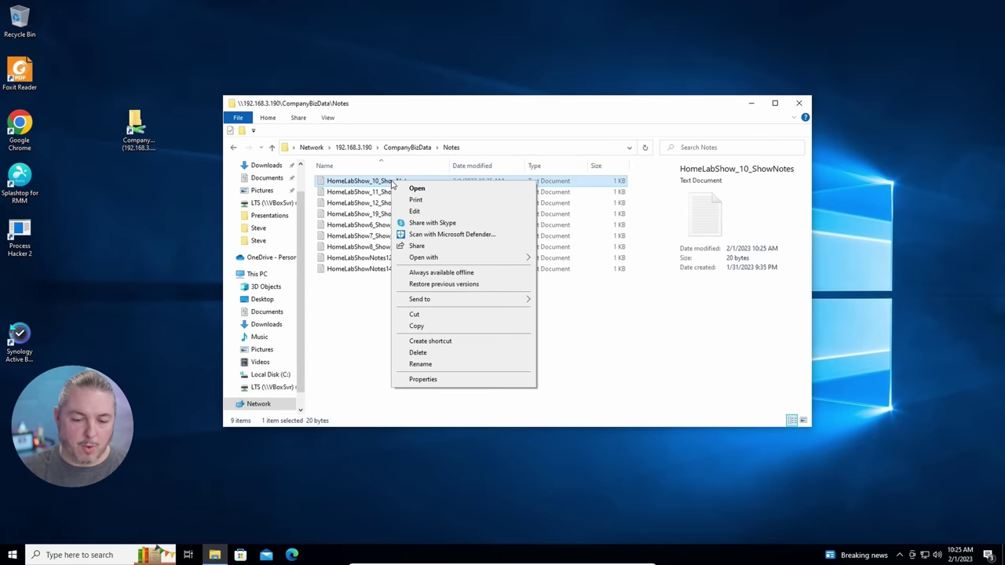
left_click(484, 286)
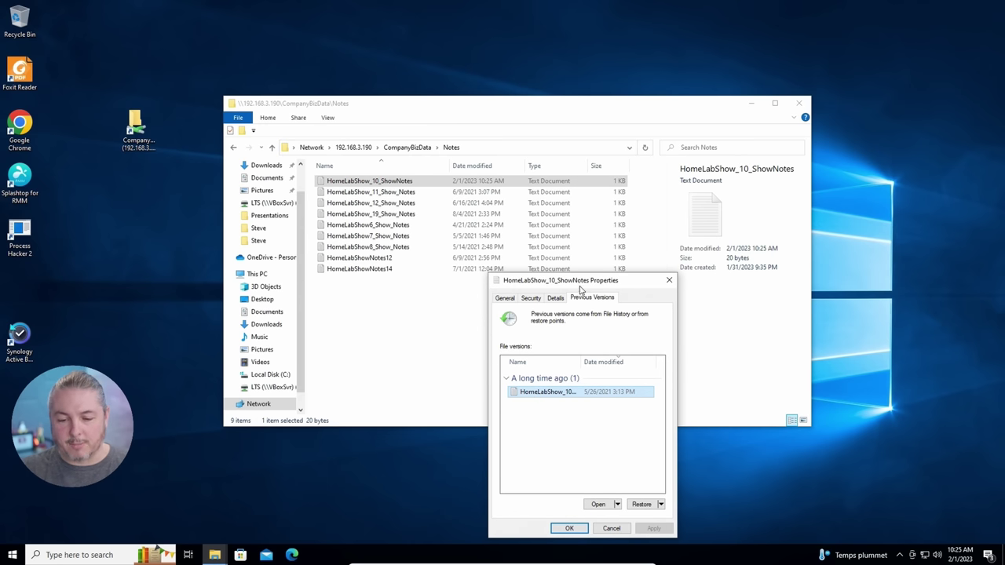
left_click_drag(581, 287, 524, 219)
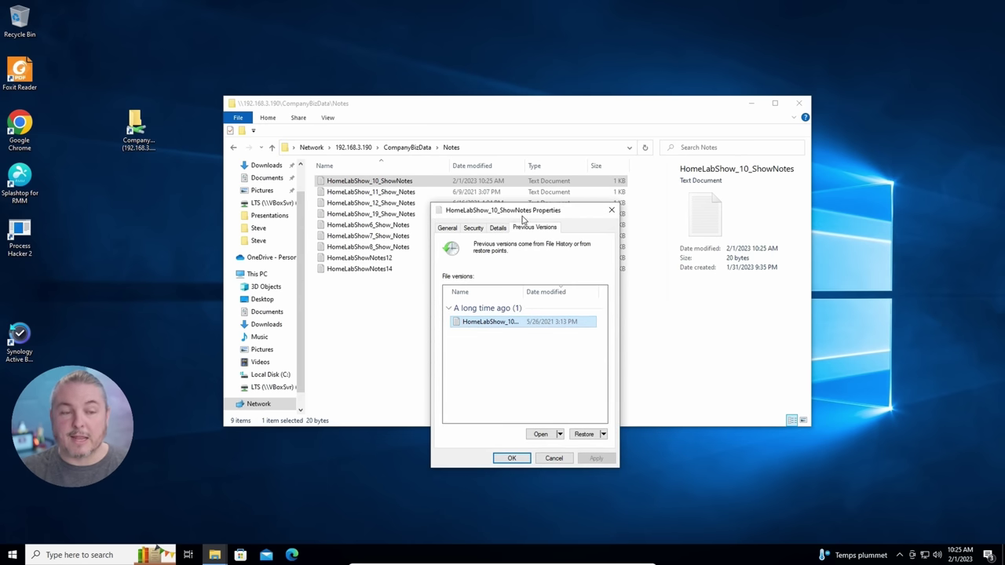
left_click(584, 434)
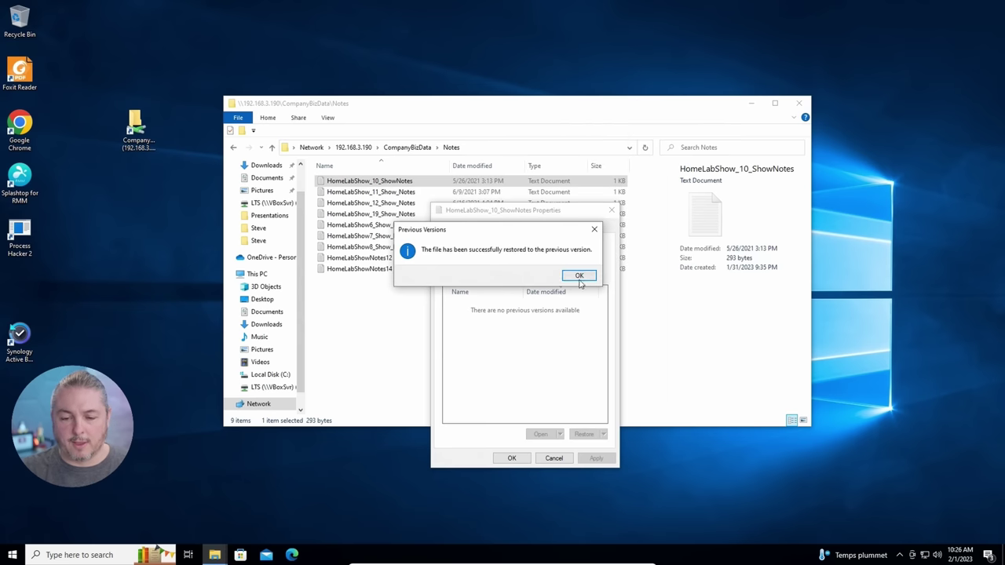
left_click(577, 277)
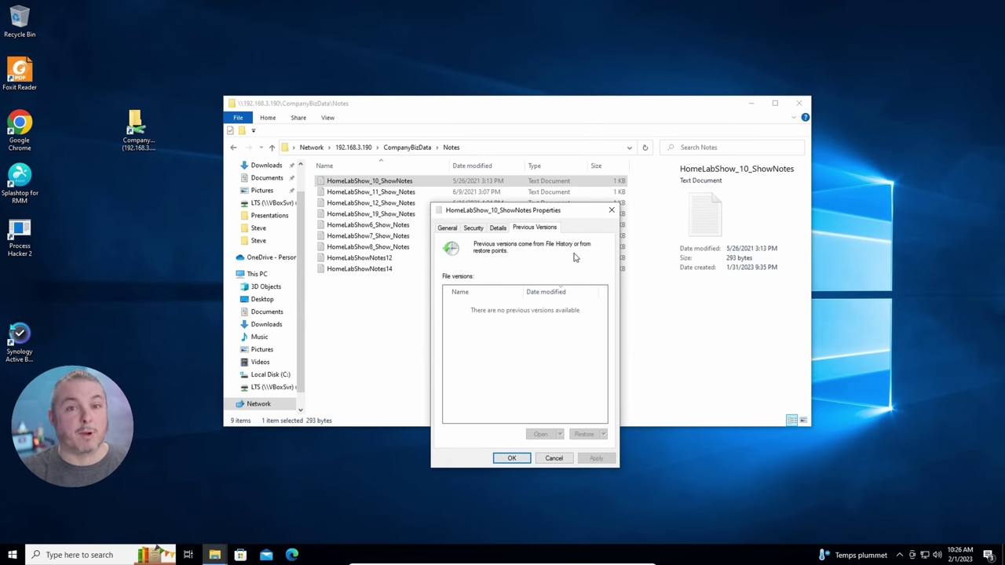
left_click(612, 210)
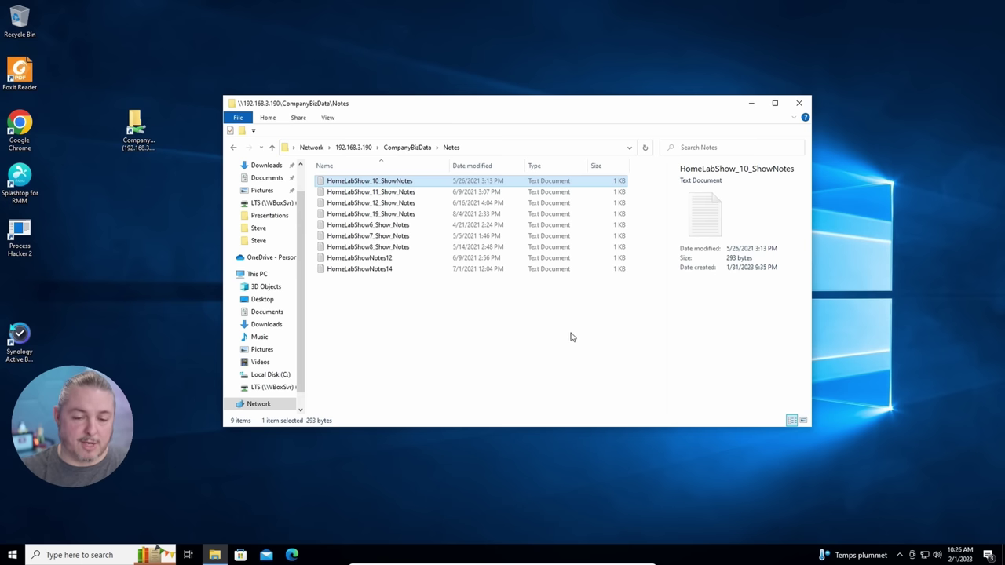
Step: Verify the restored note in Notepad, then list the Notes folder's previous versions
double_click(392, 185)
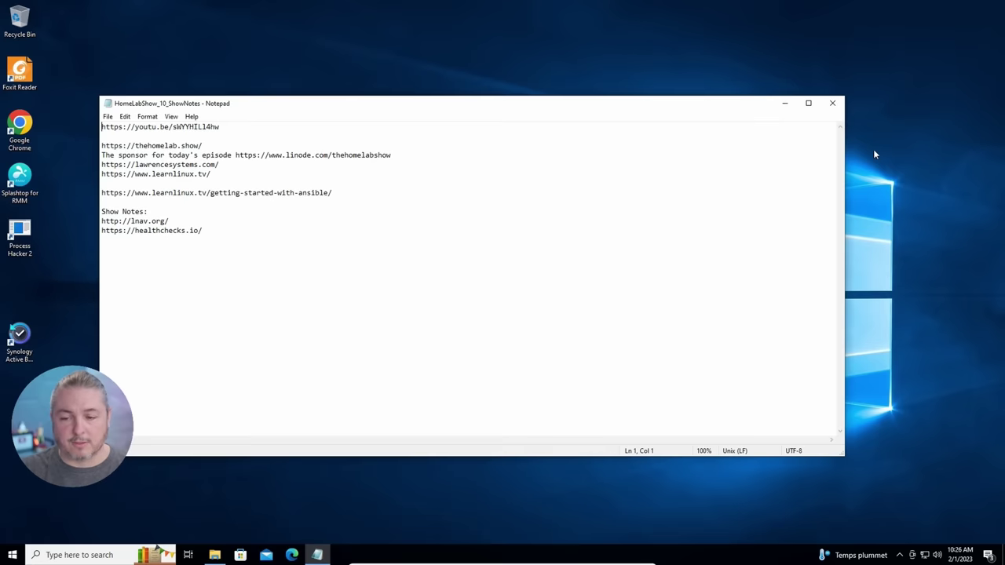
left_click(834, 104)
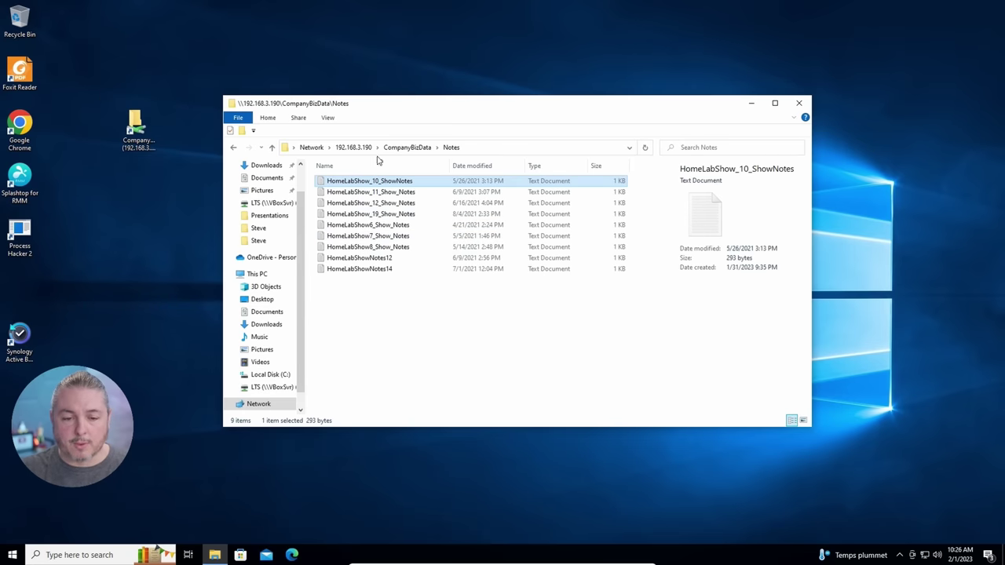
left_click(407, 149)
right_click(342, 202)
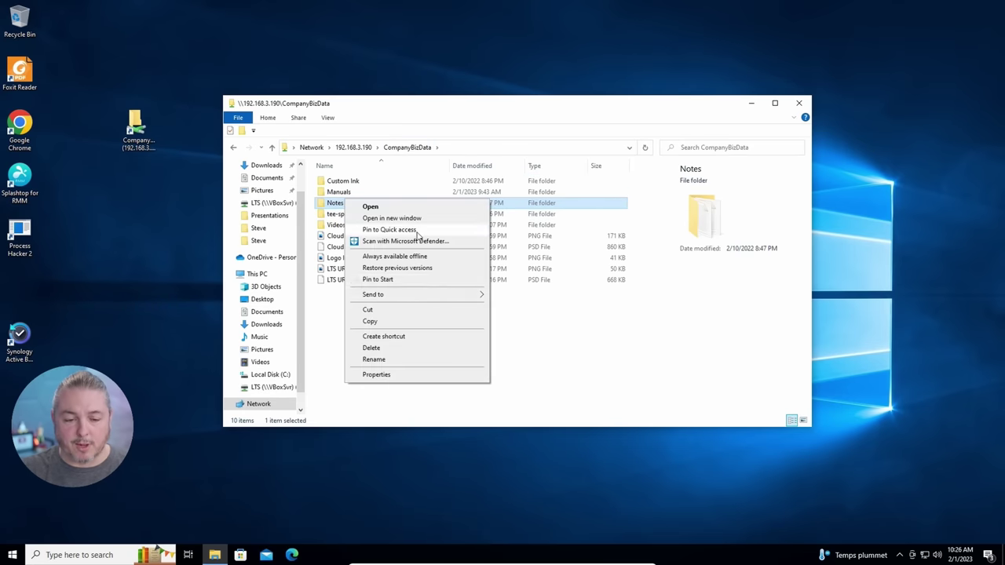
left_click(424, 268)
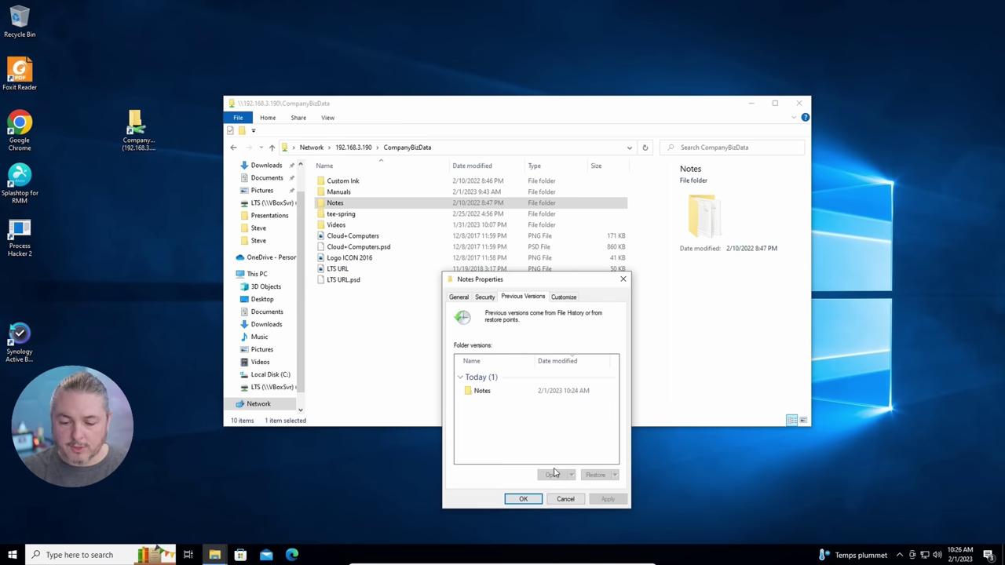
Step: Browse today's Notes snapshot and inspect the actions available for its files
left_click(550, 477)
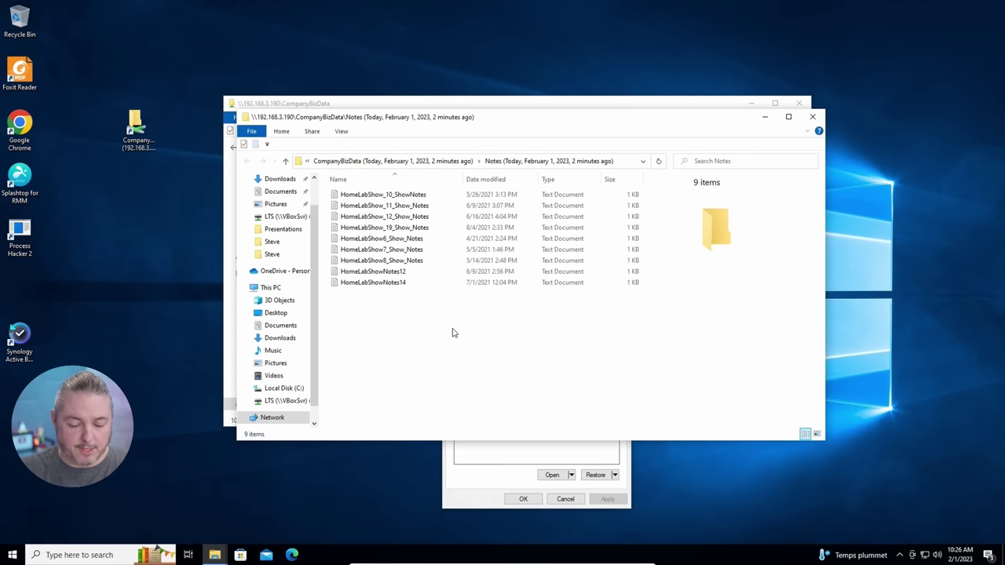
key("ctrl+a")
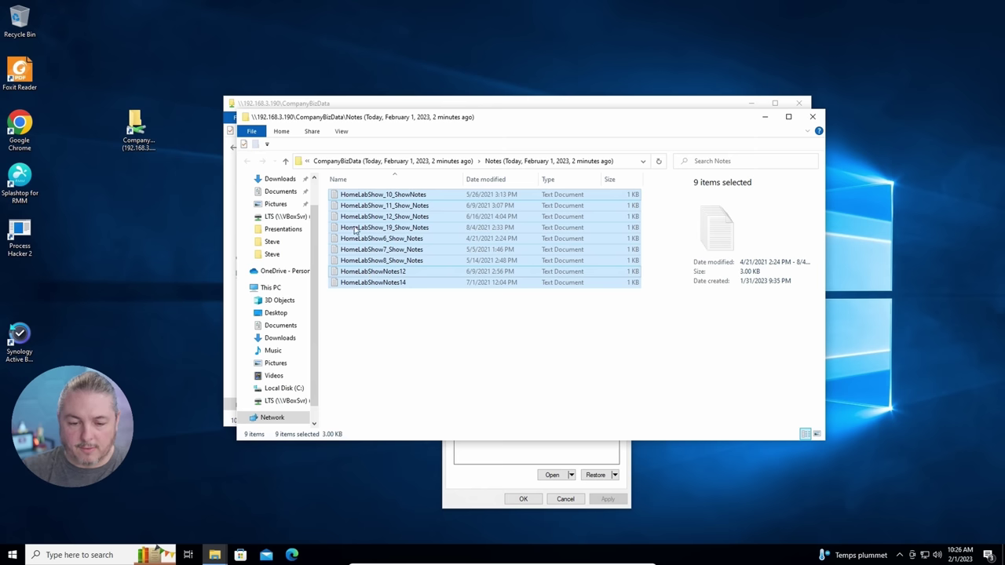
right_click(416, 255)
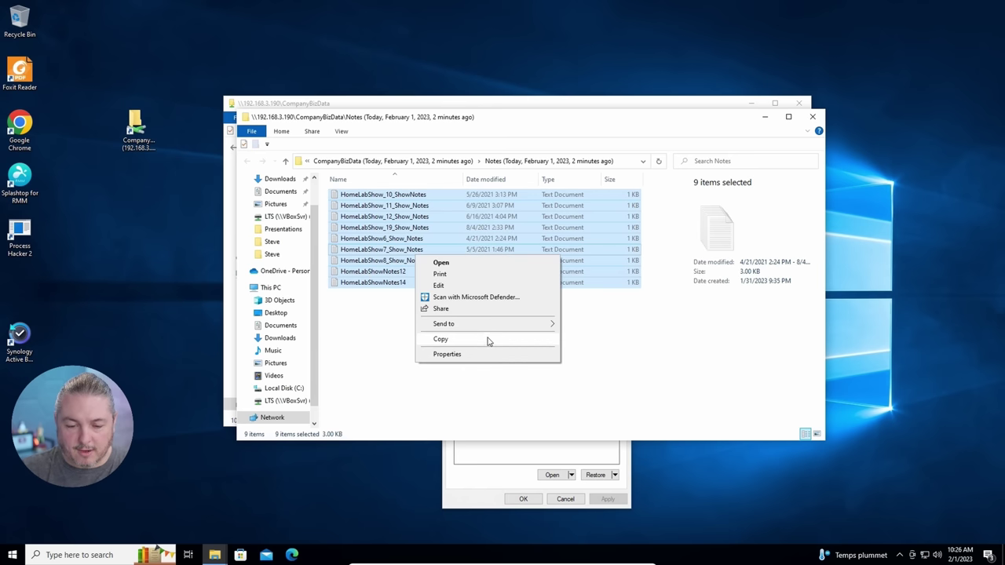
left_click(351, 377)
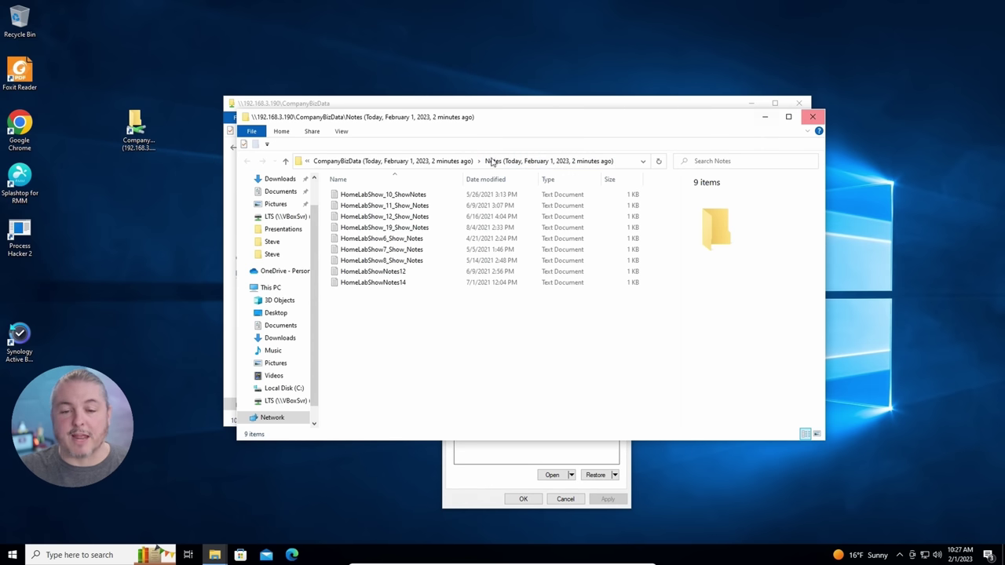
Step: Close the snapshot browsing window and the Notes folder properties
left_click(446, 158)
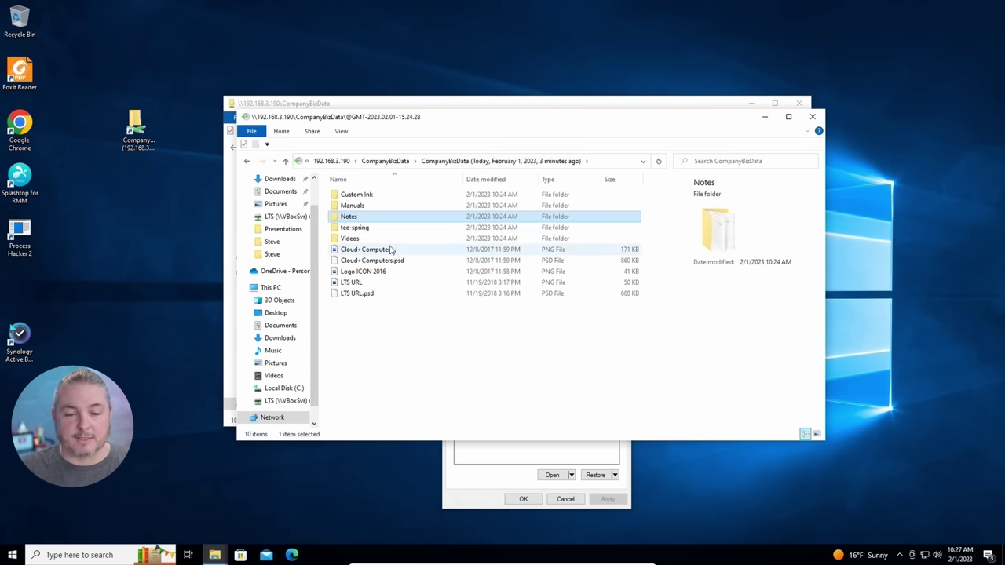
left_click(811, 117)
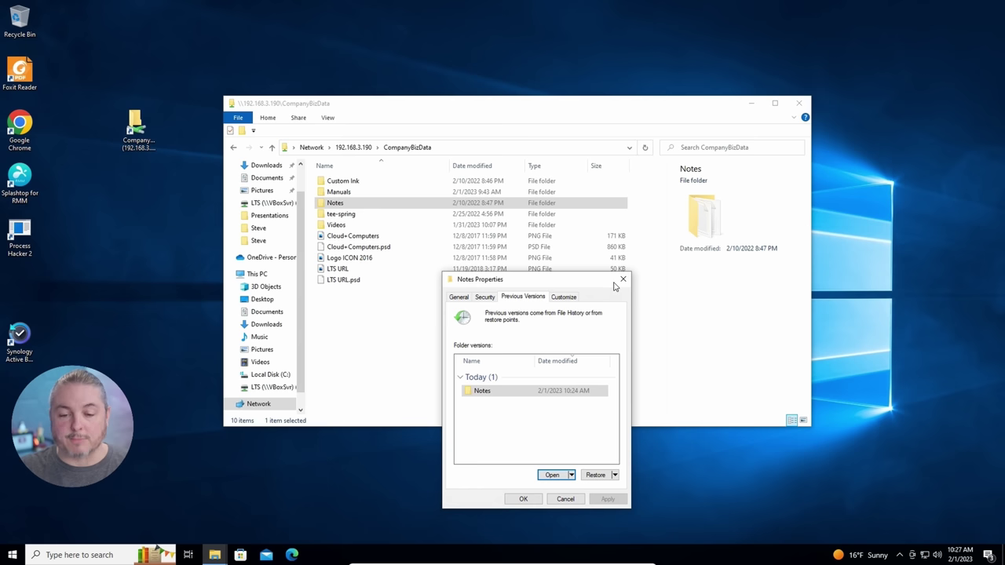
left_click_drag(588, 281, 555, 275)
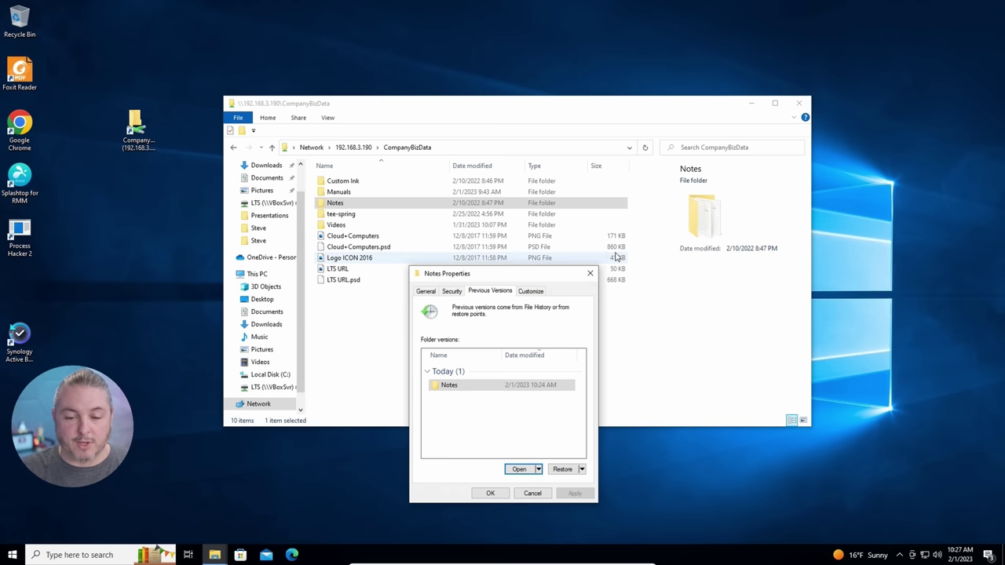
left_click(589, 274)
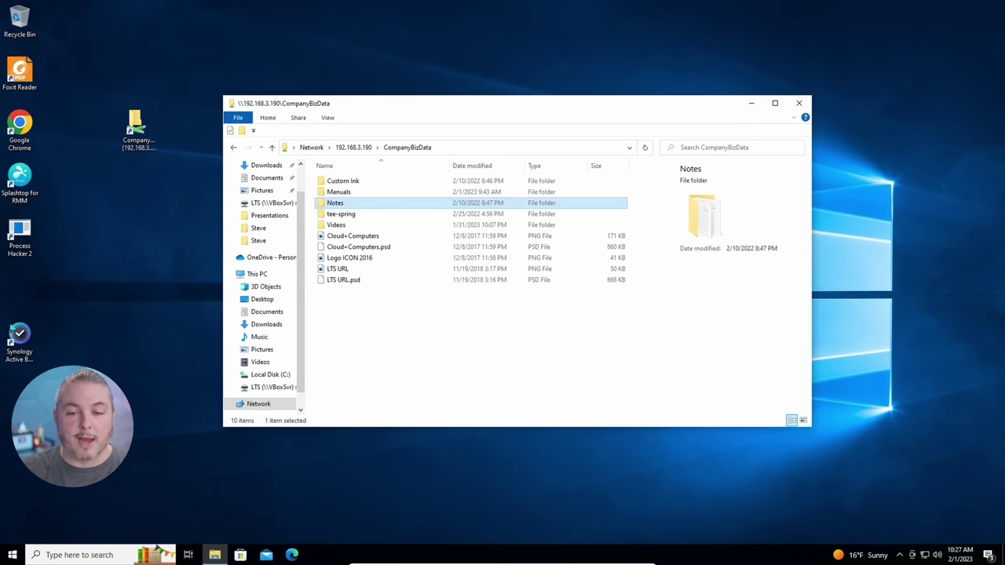
left_click_drag(606, 105, 571, 103)
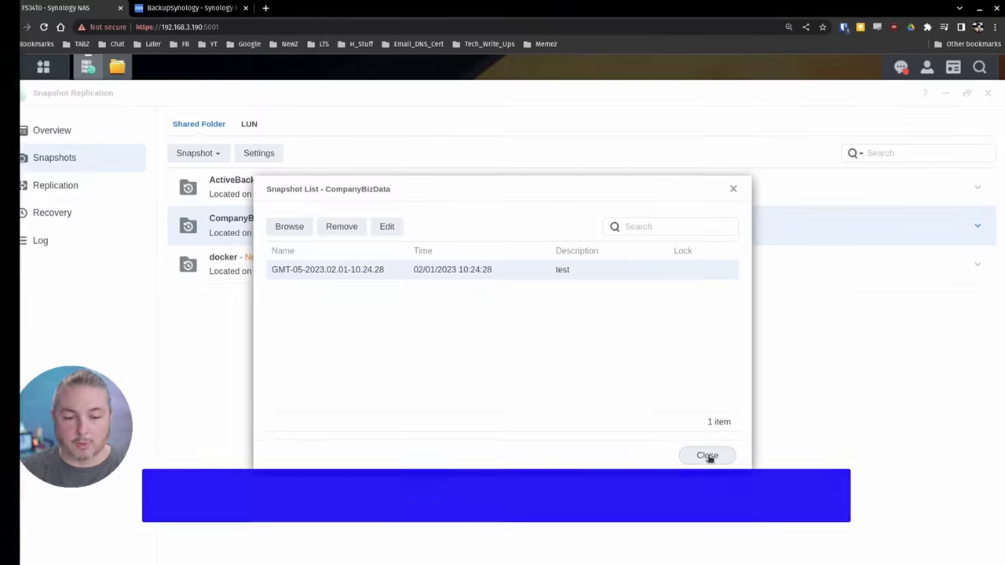
Step: Delete the test snapshot from CompanyBizData's snapshot list
left_click(707, 457)
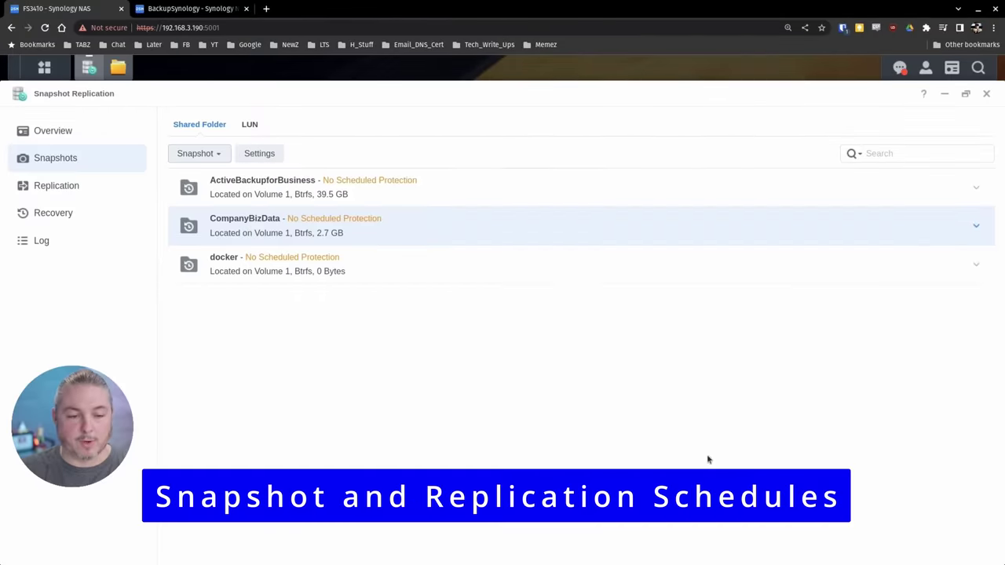
left_click(198, 157)
left_click(219, 197)
left_click(305, 269)
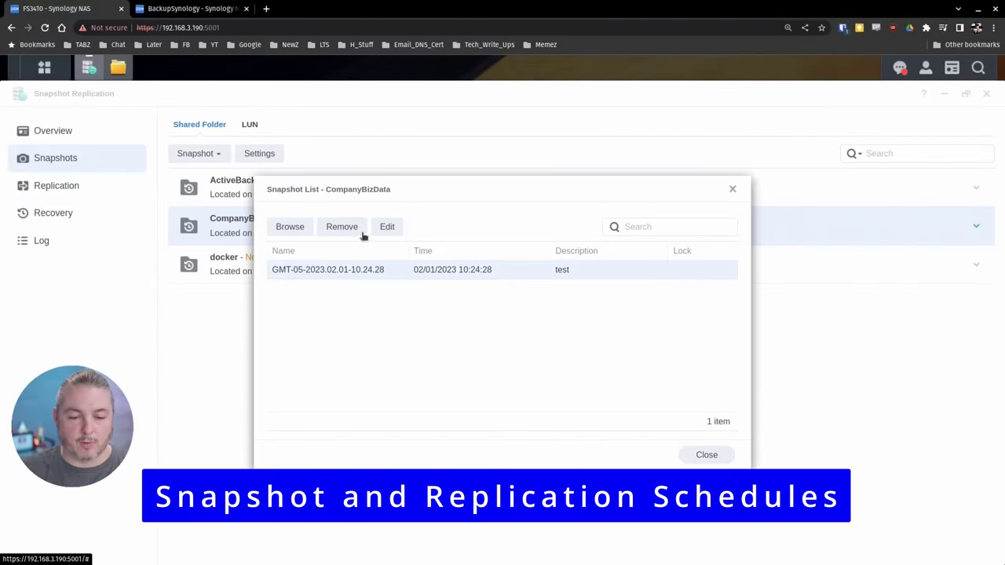
left_click(359, 232)
left_click(601, 352)
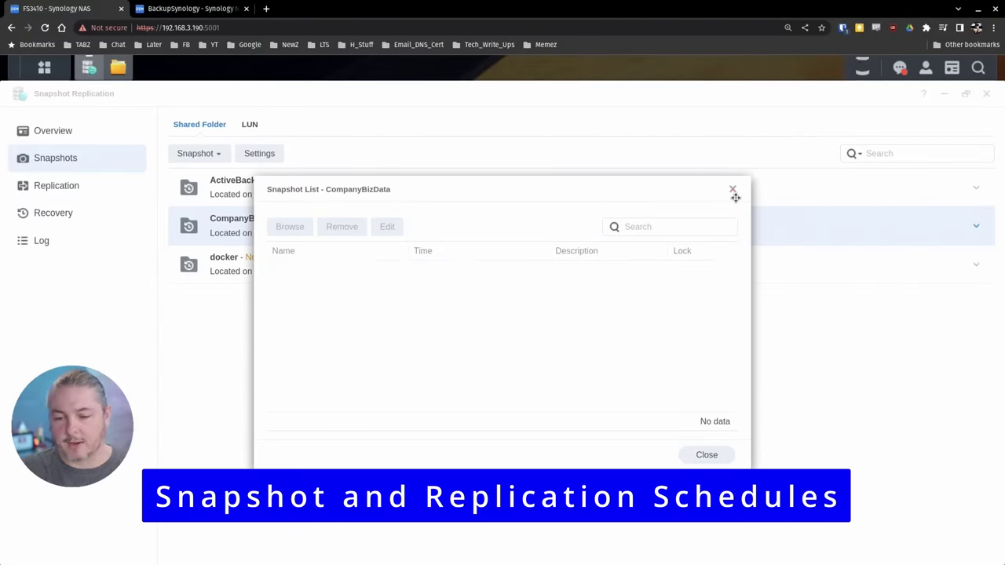
Step: Enable the snapshot schedule in CompanyBizData's snapshot settings
left_click(733, 191)
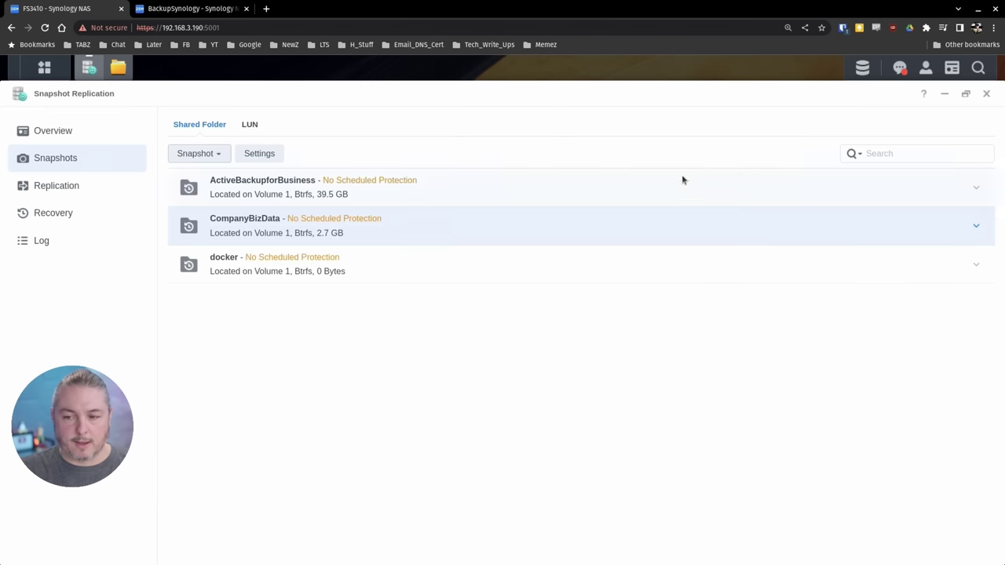
left_click(267, 157)
left_click(322, 208)
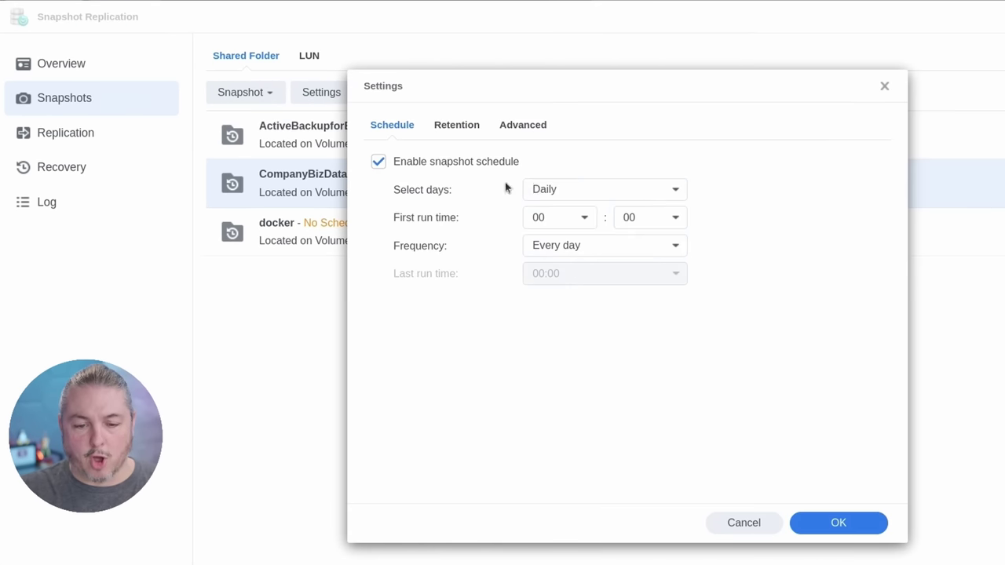
Step: Schedule CompanyBizData snapshots every 5 minutes and enable the snapshot retention policy
left_click(578, 246)
left_click(586, 463)
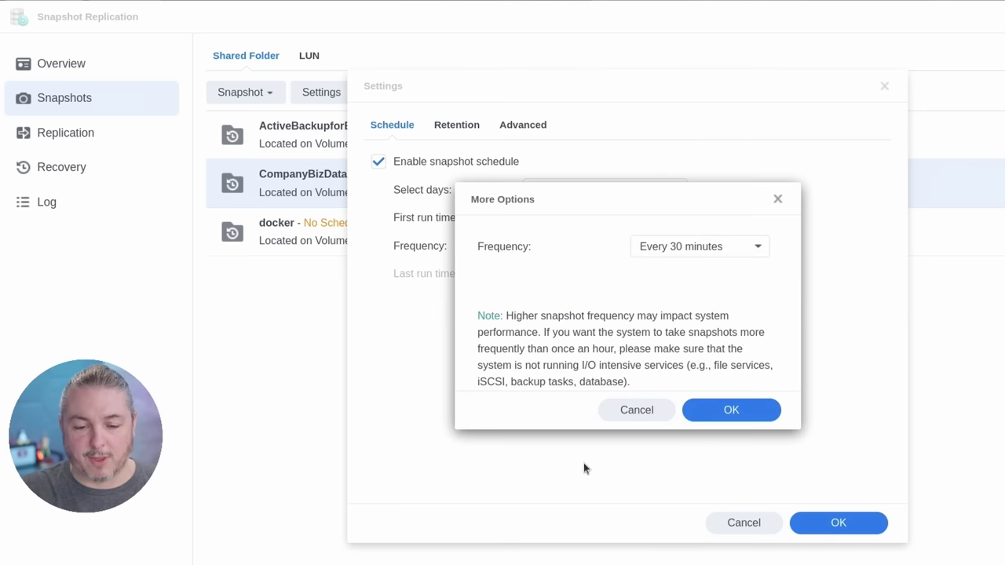
left_click(667, 247)
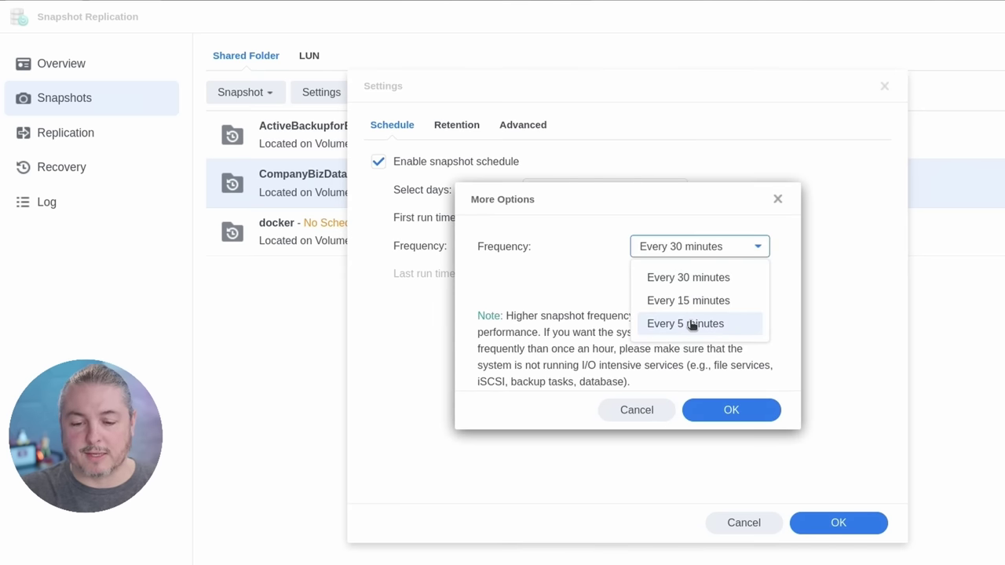
left_click(691, 324)
left_click(712, 409)
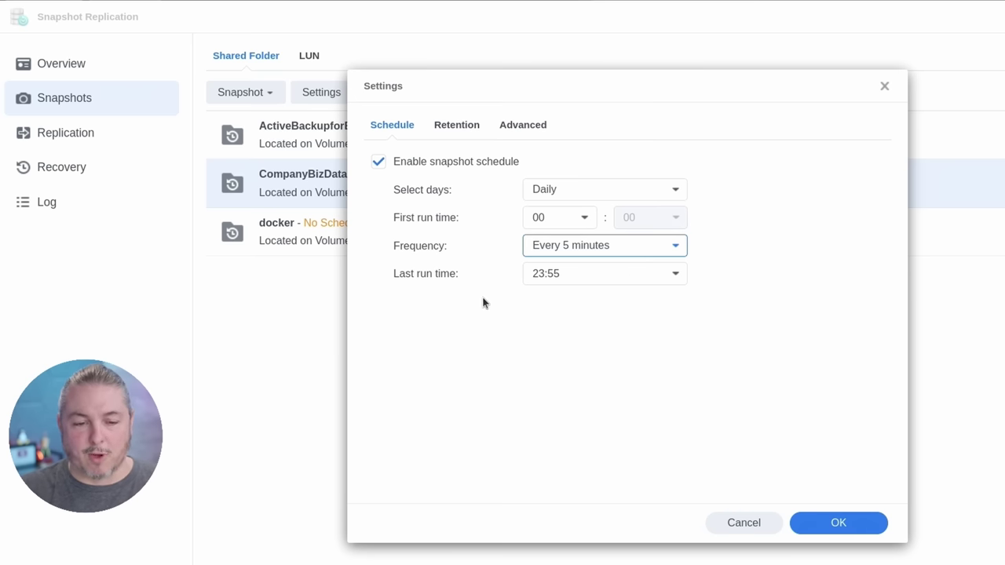
left_click(468, 129)
left_click(441, 208)
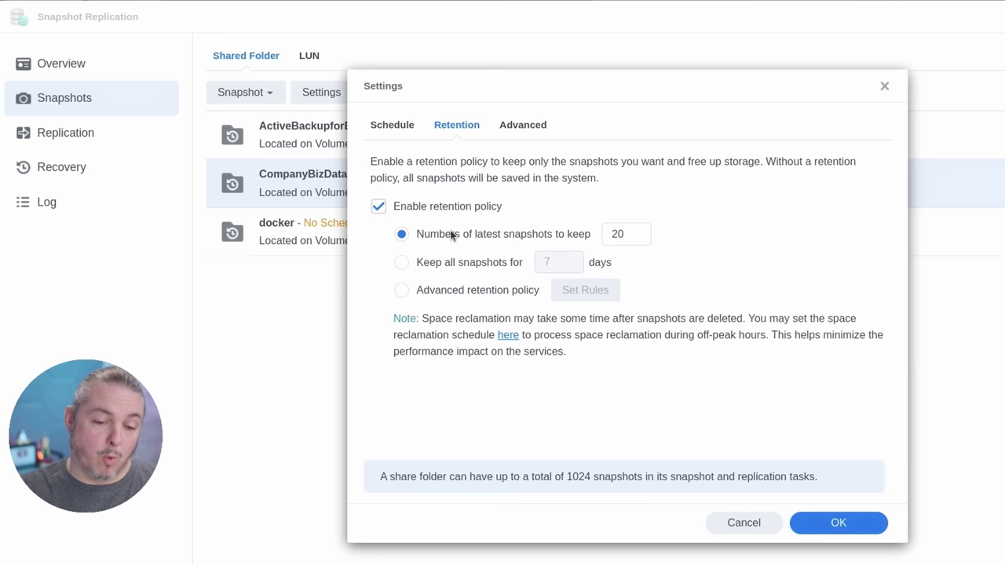
Step: Set retention to keep the 20 latest snapshots and save the settings
left_click(449, 262)
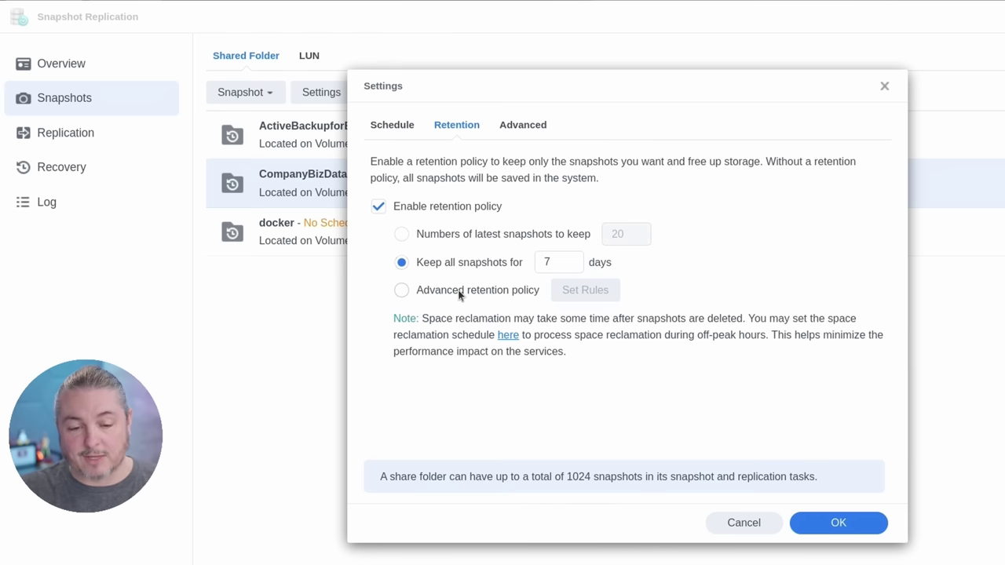
left_click(459, 290)
left_click(598, 291)
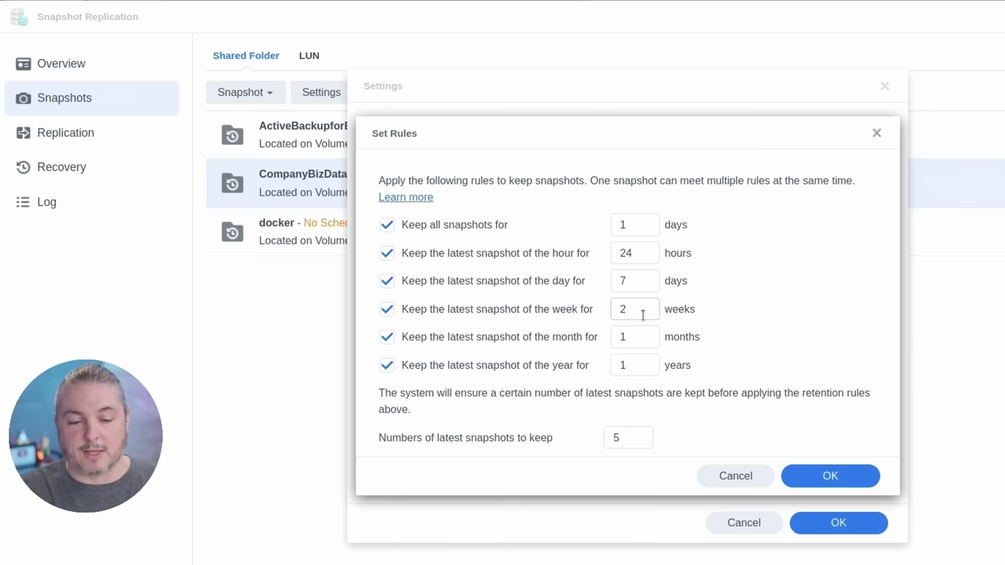
left_click(744, 477)
left_click(483, 240)
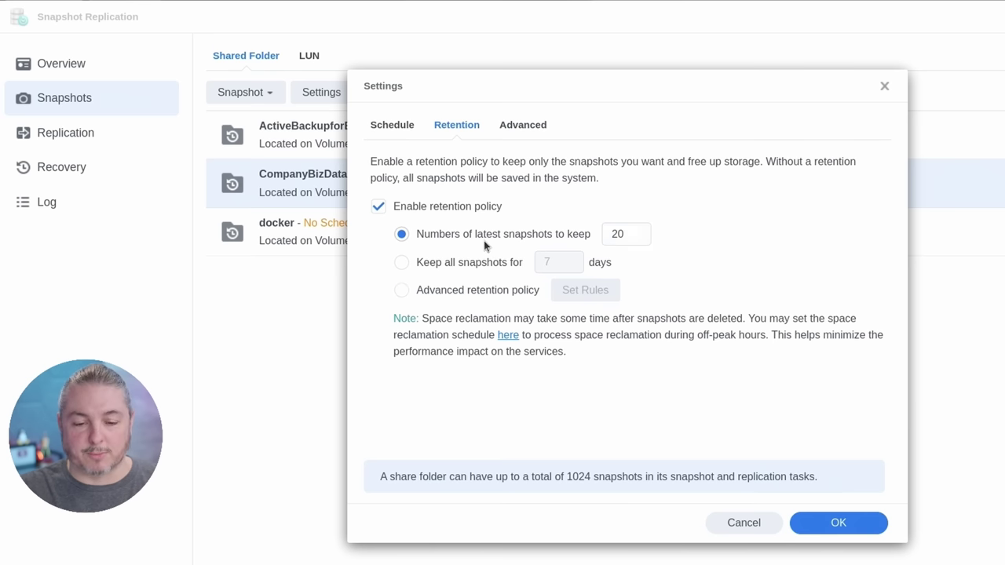
left_click(834, 522)
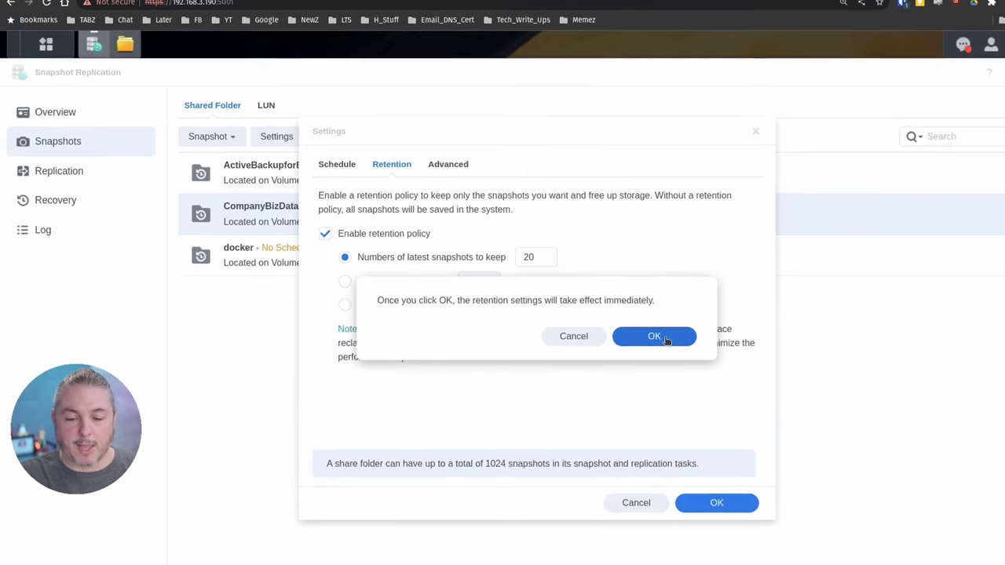
left_click(665, 340)
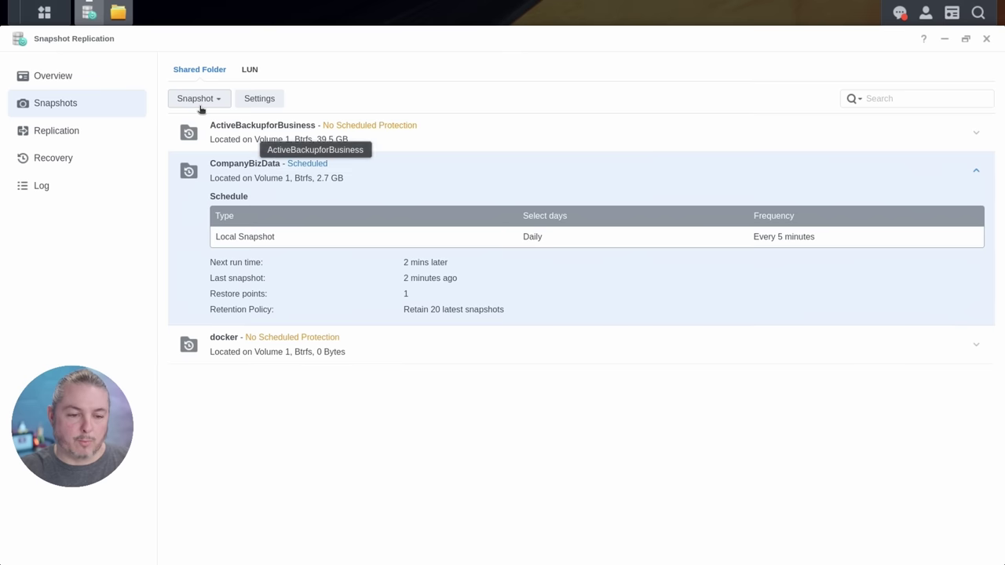
Step: Take an unlocked manual snapshot of CompanyBizData described 'auto test'
left_click(200, 103)
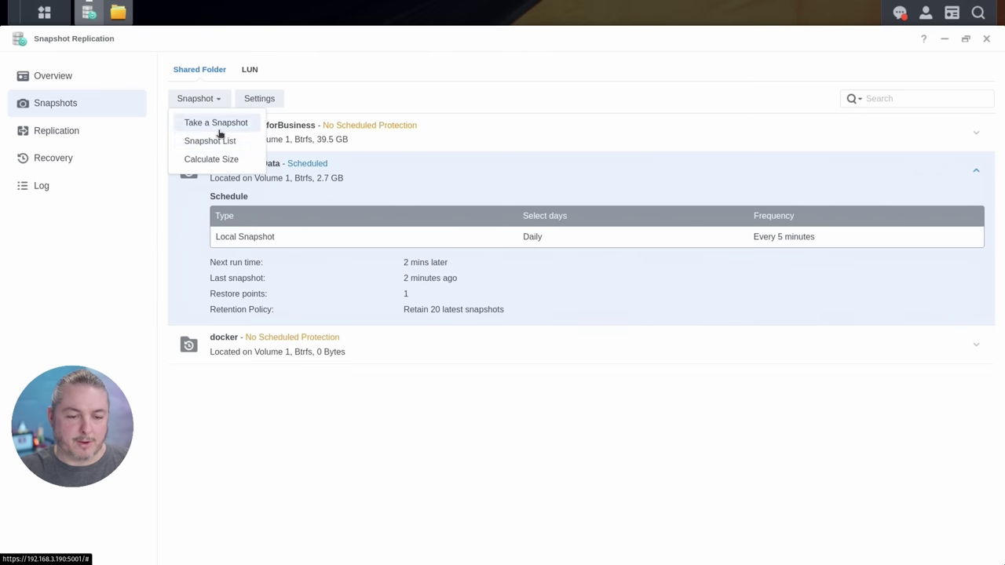
left_click(214, 124)
left_click(487, 261)
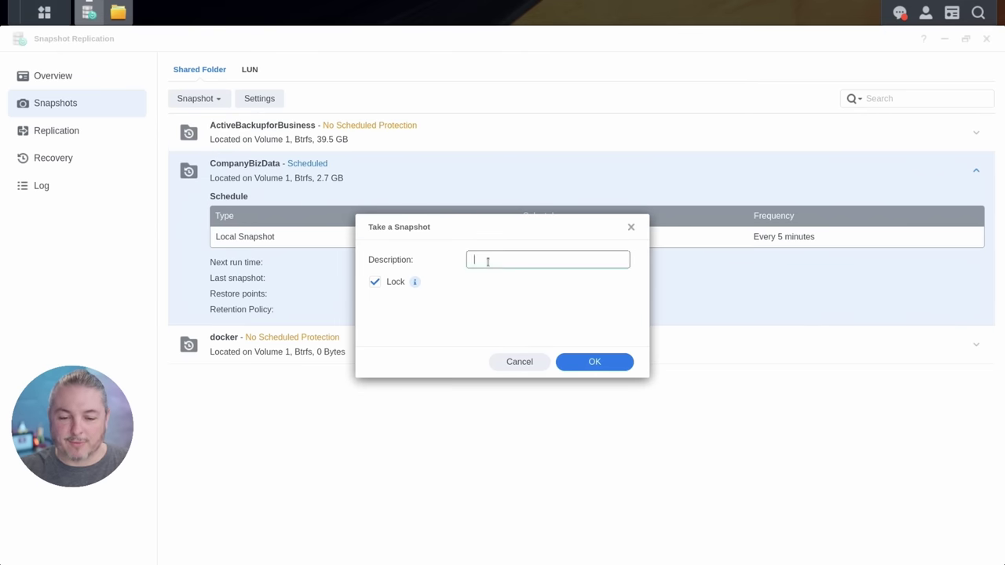
left_click(398, 281)
type("auto")
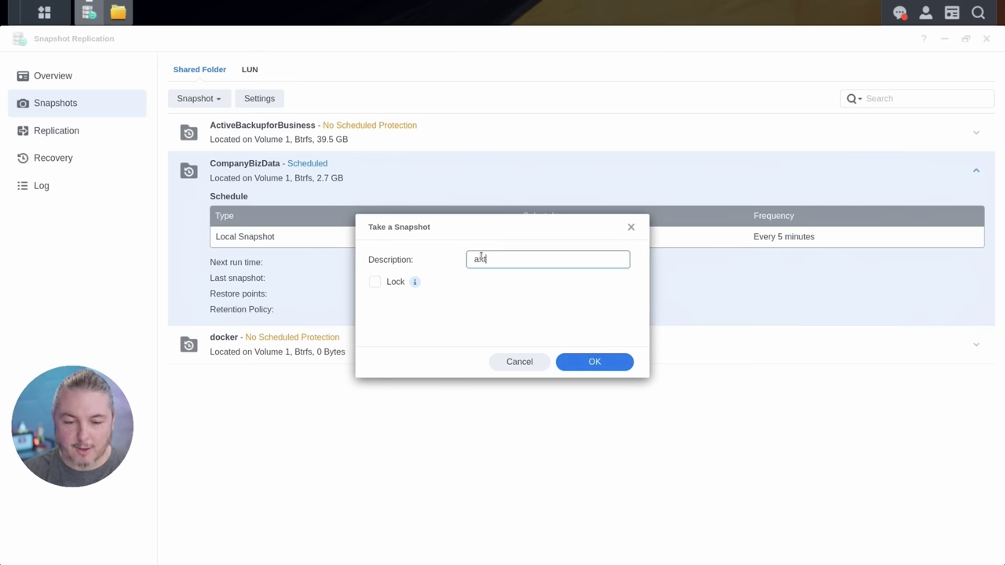
type(" test")
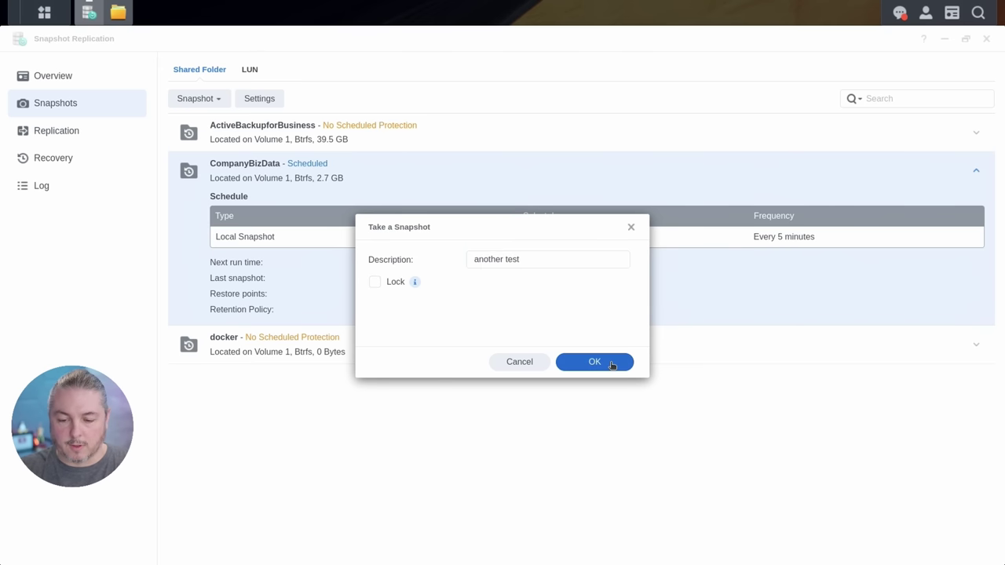
left_click(609, 362)
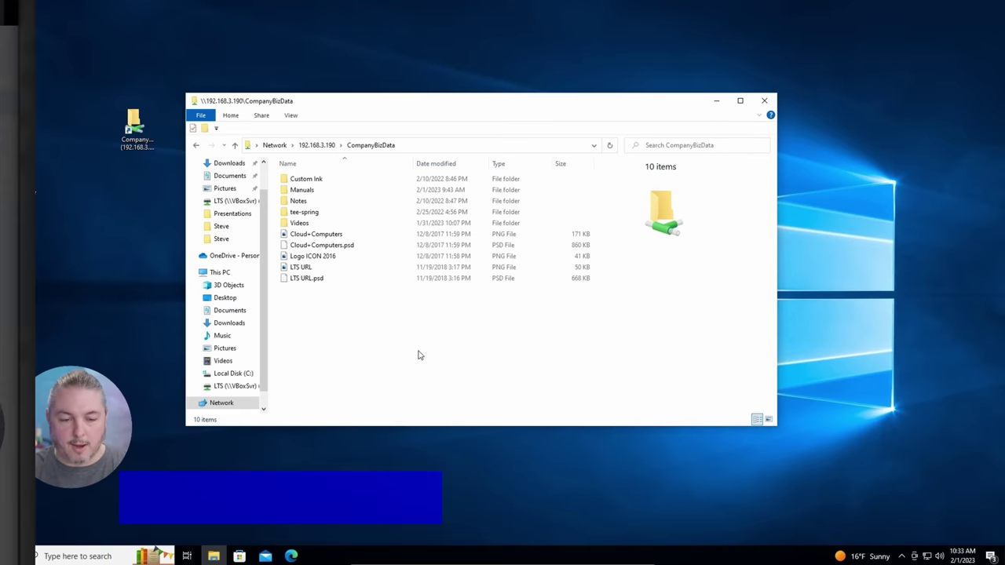
Step: Select and permanently delete every item in the CompanyBizData share
key("ctrl+a")
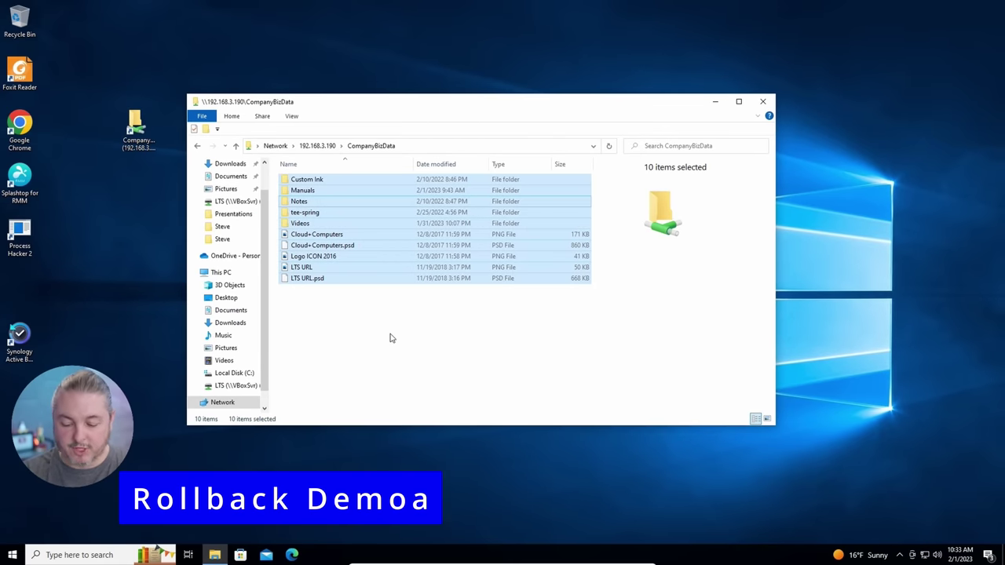
key("Delete")
key("Return")
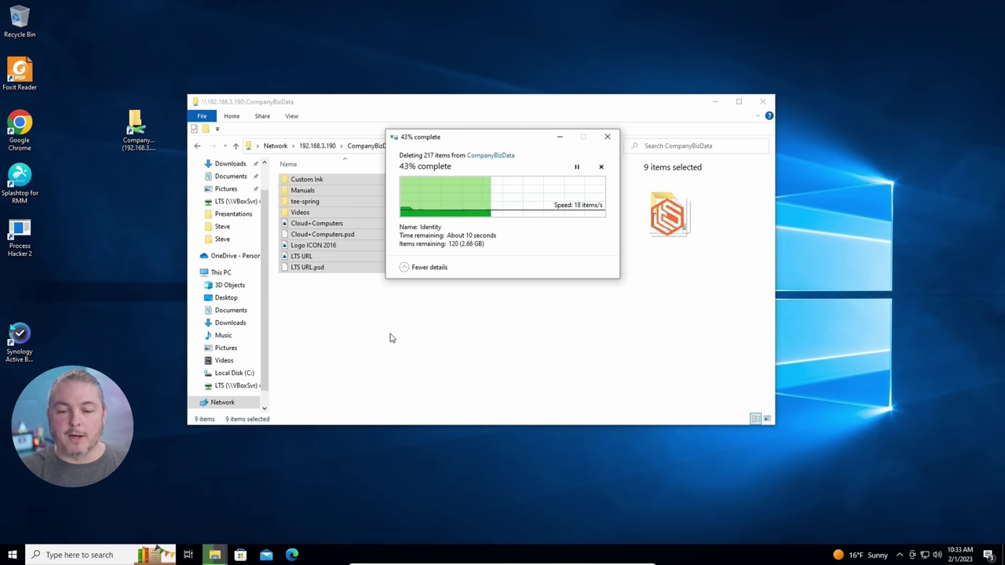
left_click_drag(460, 138, 428, 190)
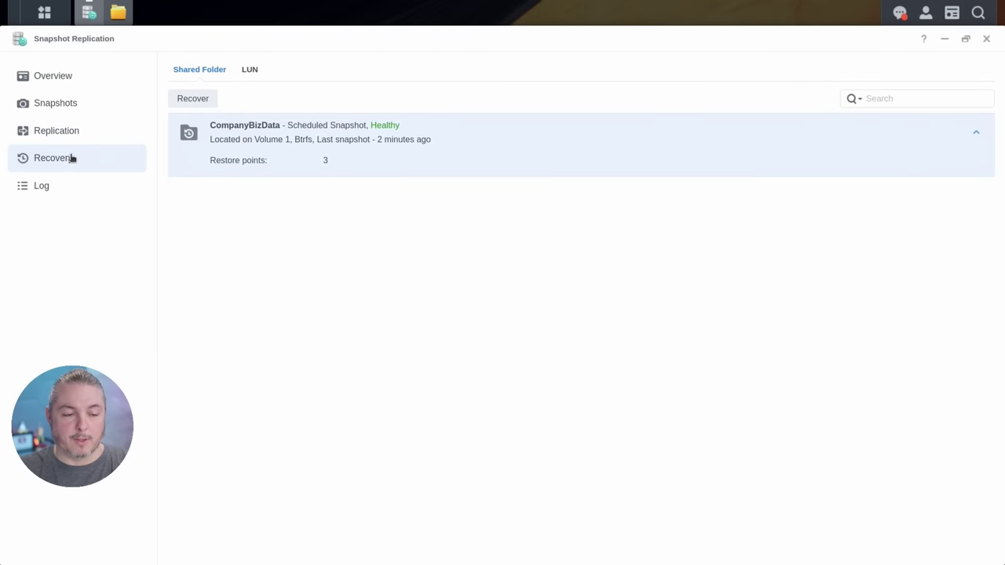
Step: Restore CompanyBizData to the 10:30:01 snapshot, including share settings, without a pre-restore snapshot
left_click(194, 105)
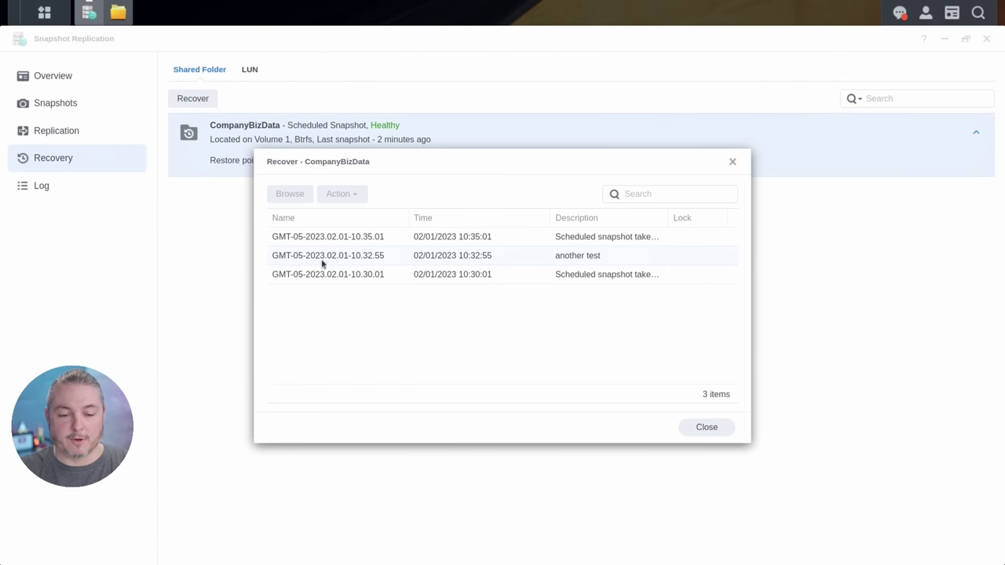
left_click(328, 274)
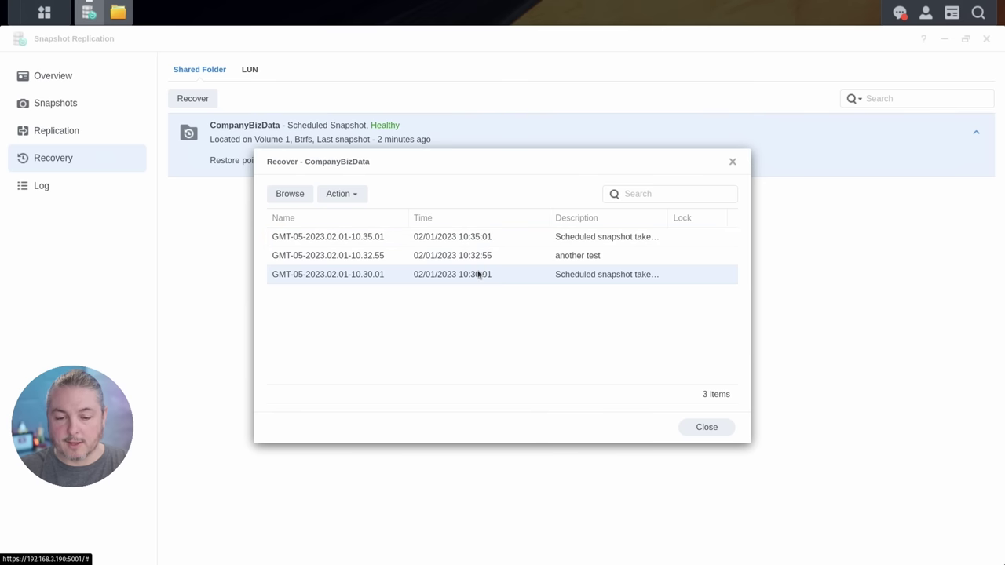
left_click(359, 193)
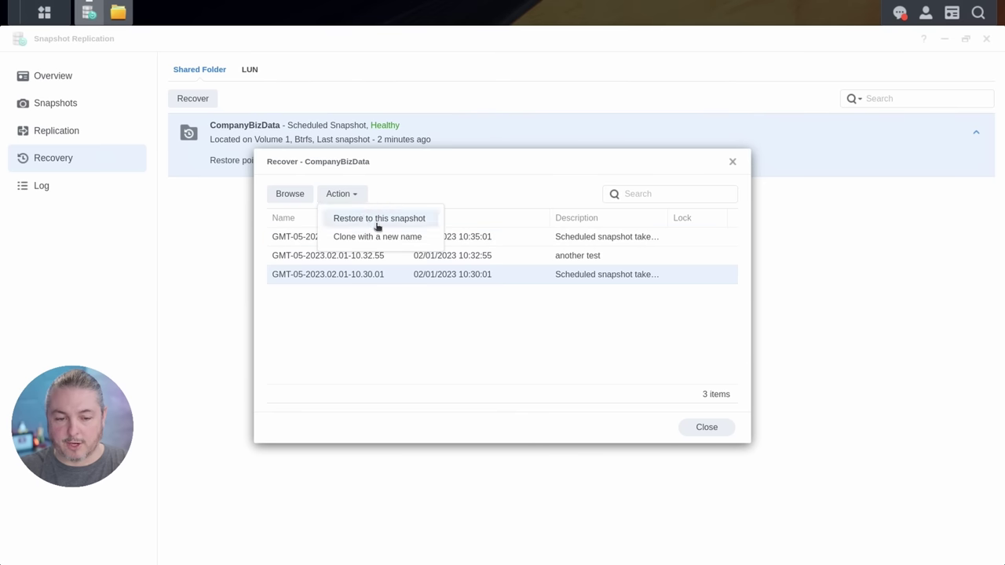
left_click(416, 225)
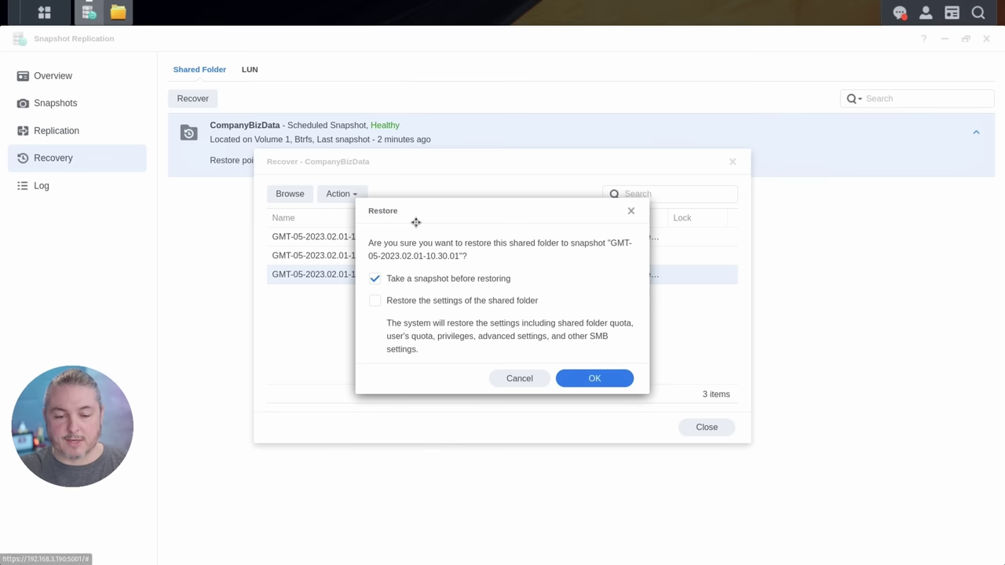
left_click(434, 284)
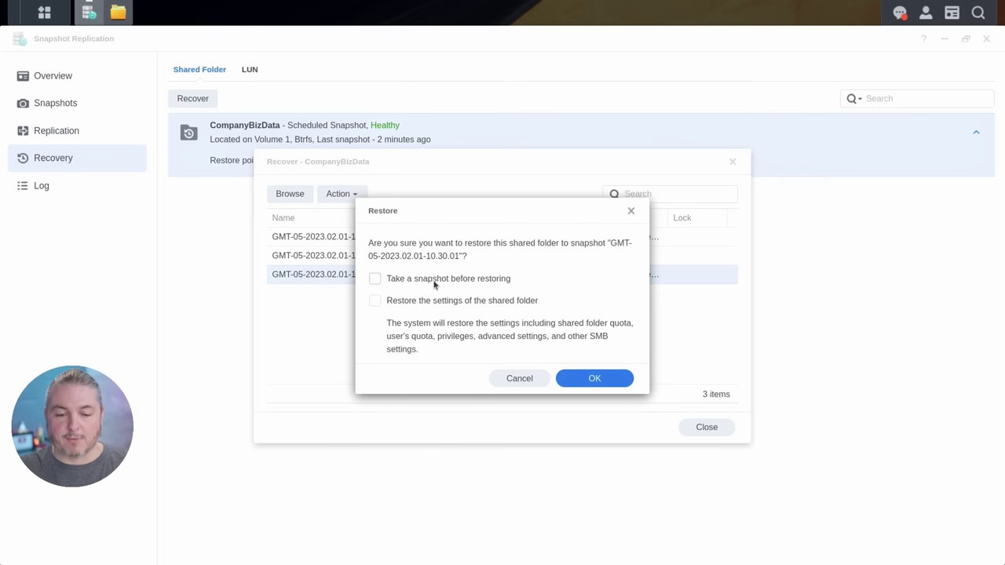
left_click(476, 303)
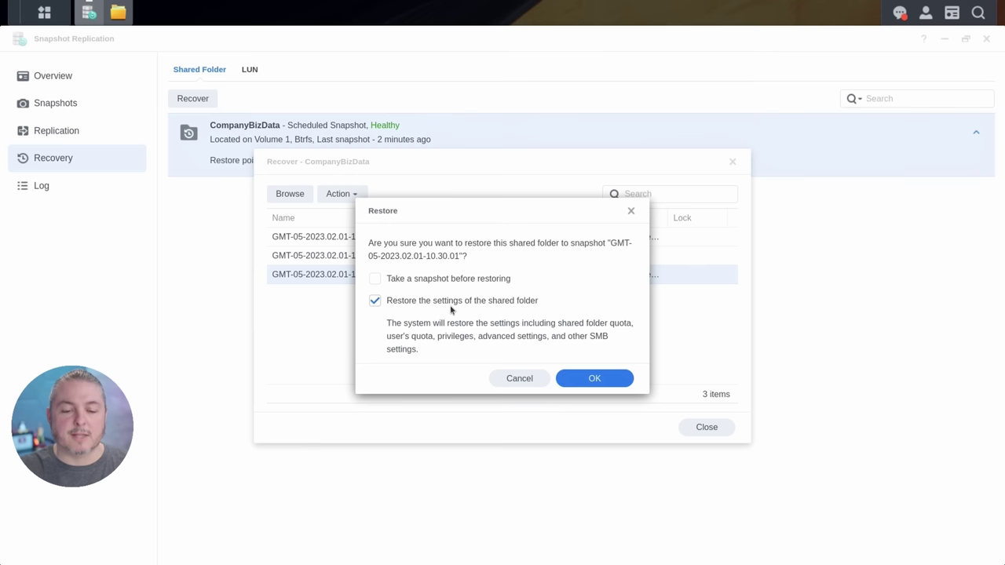
left_click(581, 382)
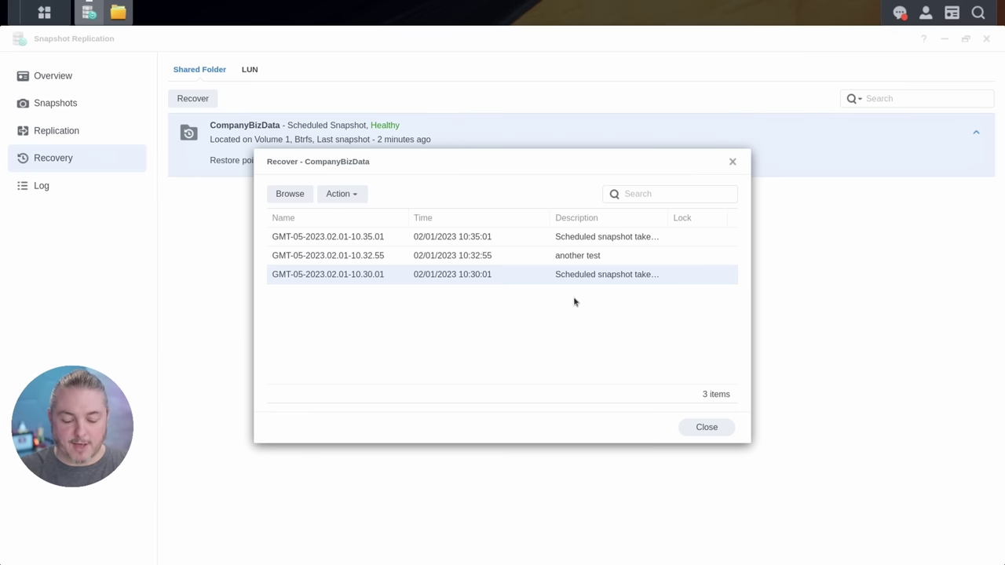
Step: Refresh the CompanyBizData share on the Windows machine to show the restored files
left_click_drag(552, 162, 527, 154)
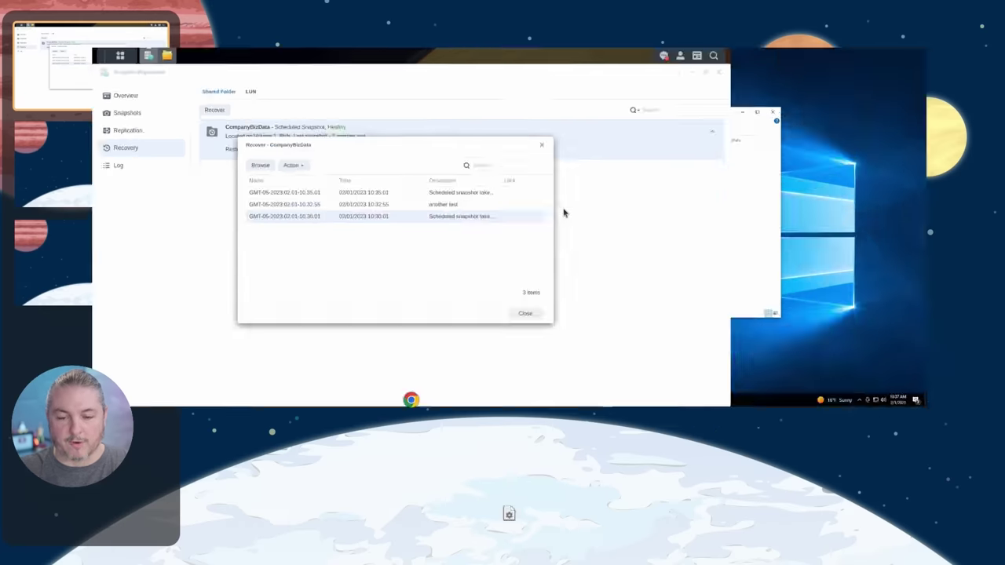
key("ctrl+Up")
left_click(696, 202)
right_click(558, 222)
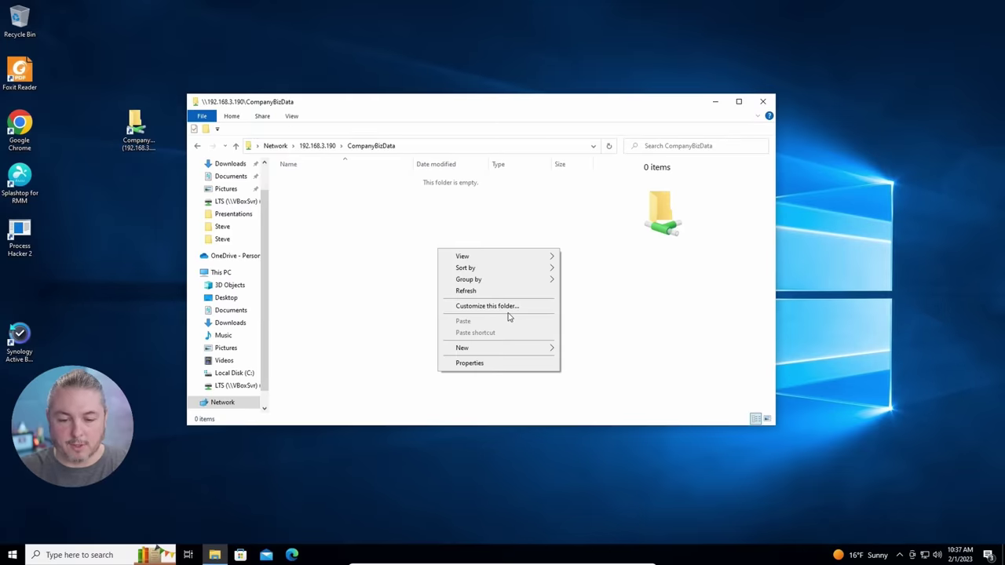
left_click(454, 290)
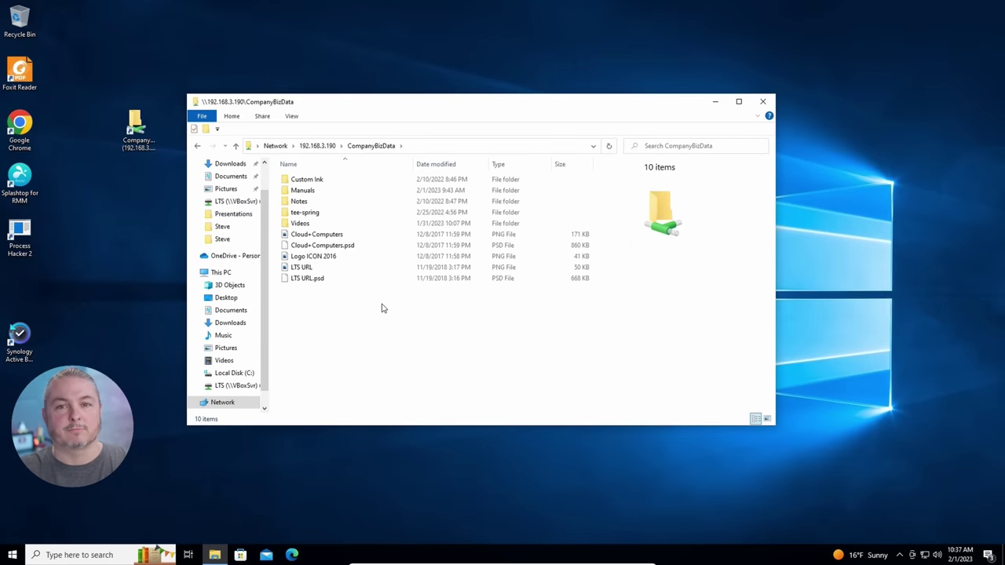